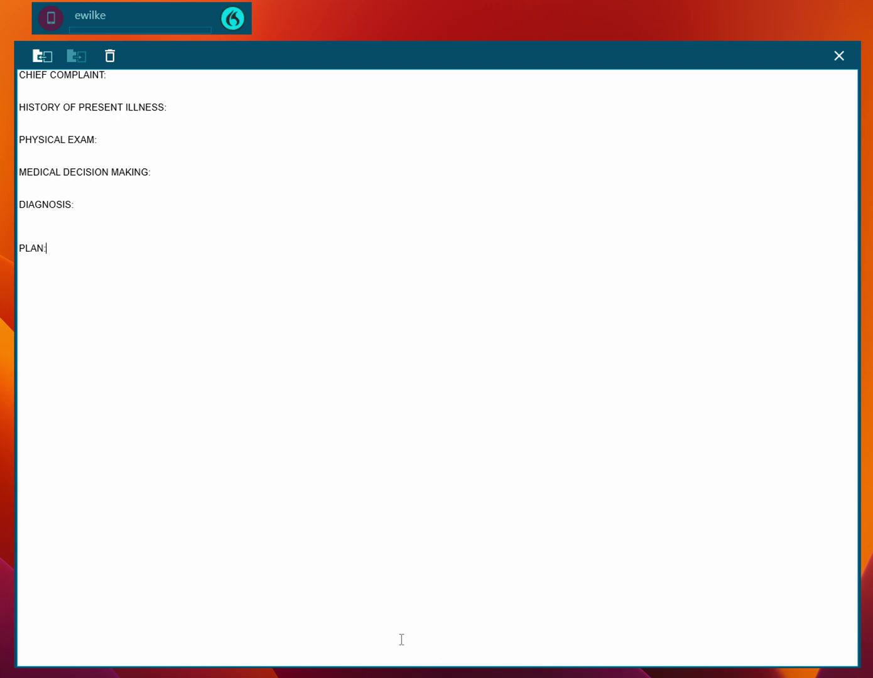
Remove the extra blank line above PLAN and enter "Chest pain" as the chief complaint.
{"action": "left_click", "coordinate": [78, 227]}
{"action": "key", "text": "BackSpace"}
{"action": "left_click", "coordinate": [147, 77]}
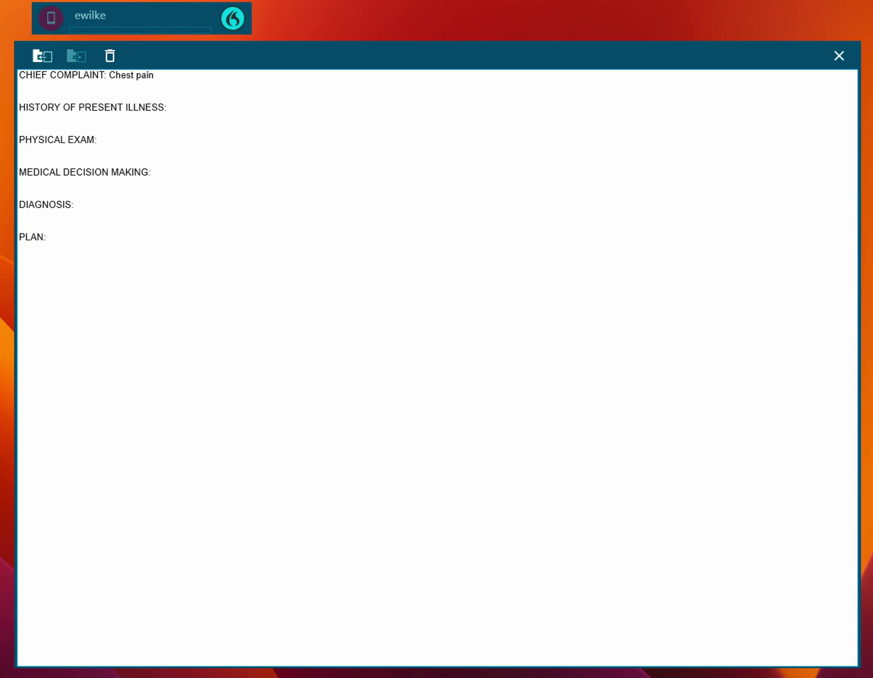
Fill in the History of Present Illness with the 66-year-old male's left-sided chest pain narrative and the completed chest pain high risk checklist.
{"action": "left_click", "coordinate": [199, 108]}
{"action": "key", "text": "Return"}
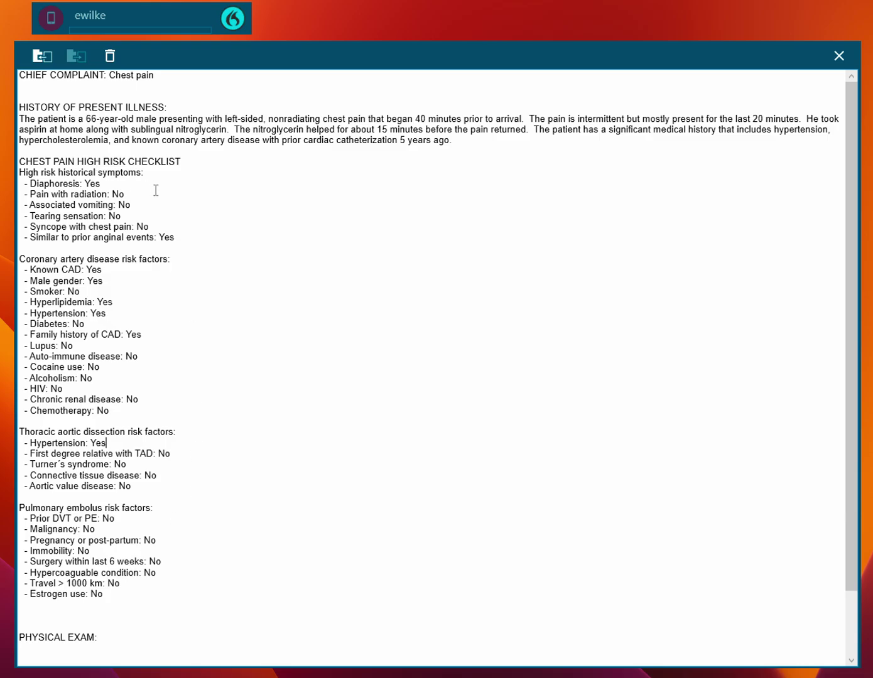
Insert the physical exam template with bracketed normal findings, from General to Psych, under the PHYSICAL EXAM heading.
{"action": "scroll", "coordinate": [209, 392], "scroll_direction": "down", "scroll_amount": 2}
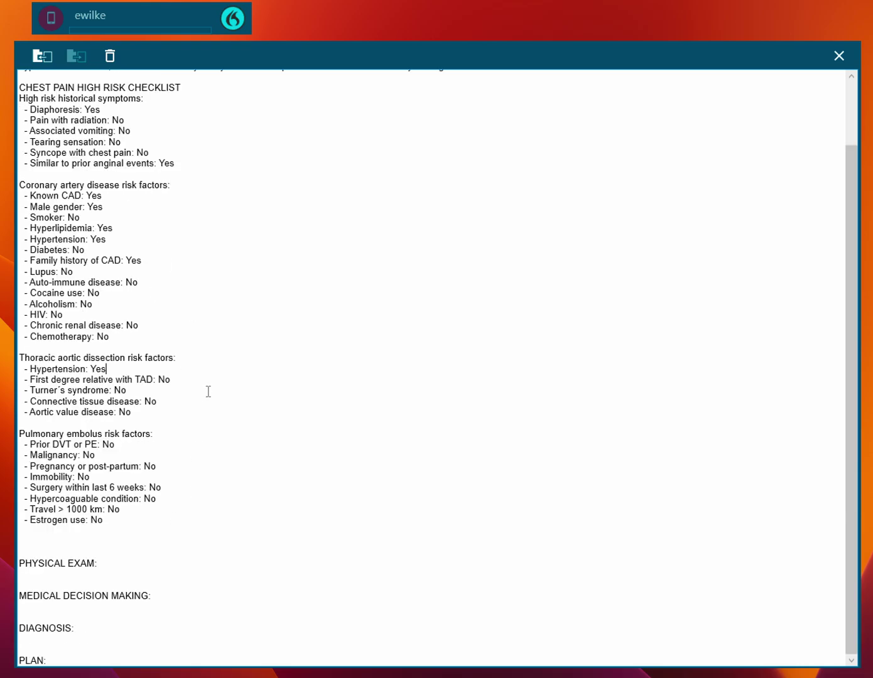
{"action": "left_click", "coordinate": [117, 563]}
{"action": "key", "text": "Return"}
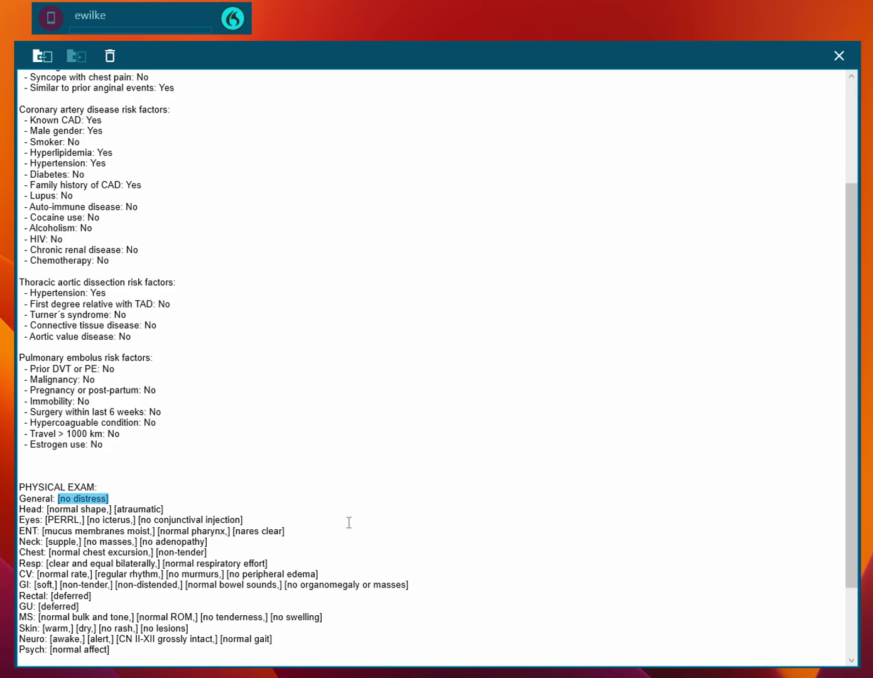
Delete the Psych, Rectal and GU lines from the physical exam.
{"action": "scroll", "coordinate": [348, 522], "scroll_direction": "down", "scroll_amount": 3}
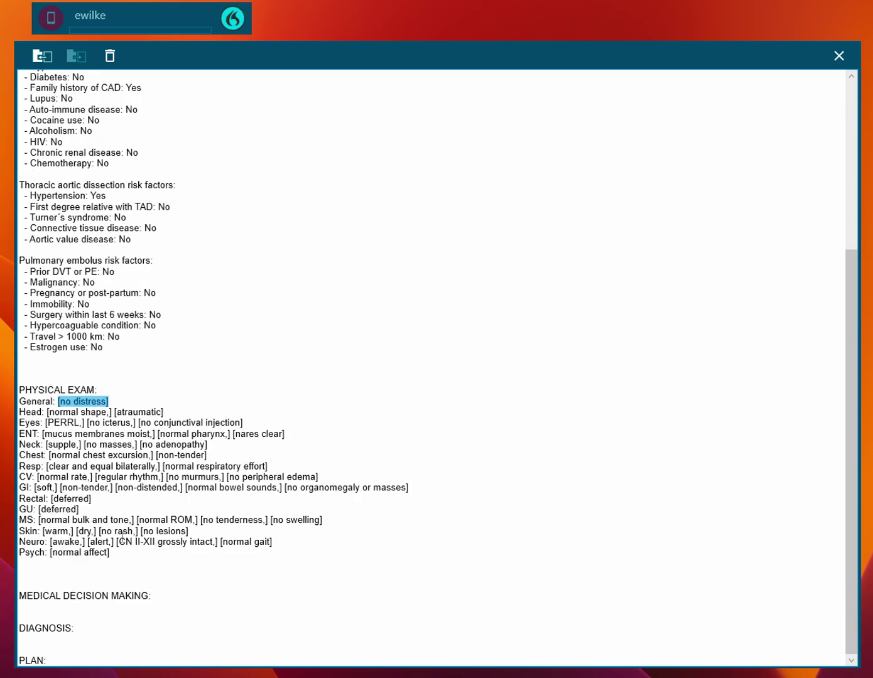
{"action": "left_click_drag", "start_coordinate": [116, 553], "coordinate": [8, 558]}
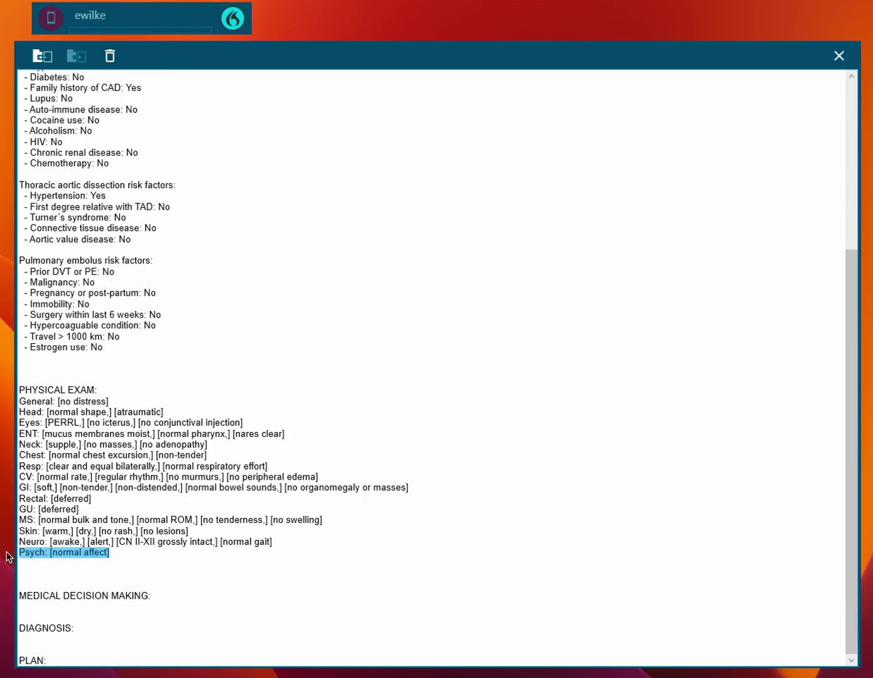
{"action": "key", "text": "BackSpace"}
{"action": "left_click_drag", "start_coordinate": [81, 509], "coordinate": [6, 503]}
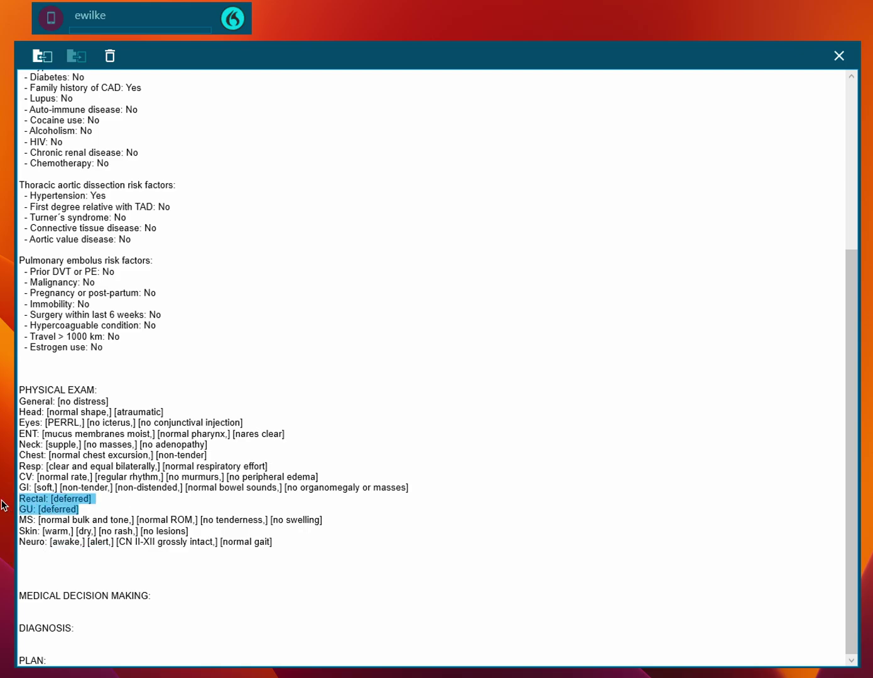
{"action": "key", "text": "BackSpace"}
{"action": "key", "text": "BackSpace"}
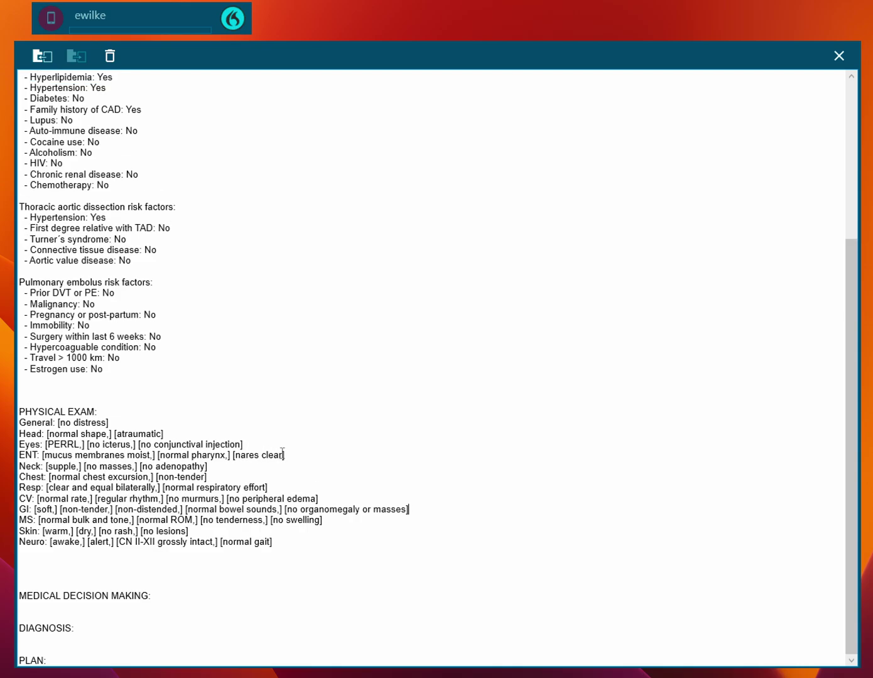
Delete the Eyes, ENT and Head lines from the physical exam.
{"action": "left_click_drag", "start_coordinate": [287, 454], "coordinate": [2, 448]}
{"action": "key", "text": "BackSpace"}
{"action": "key", "text": "BackSpace"}
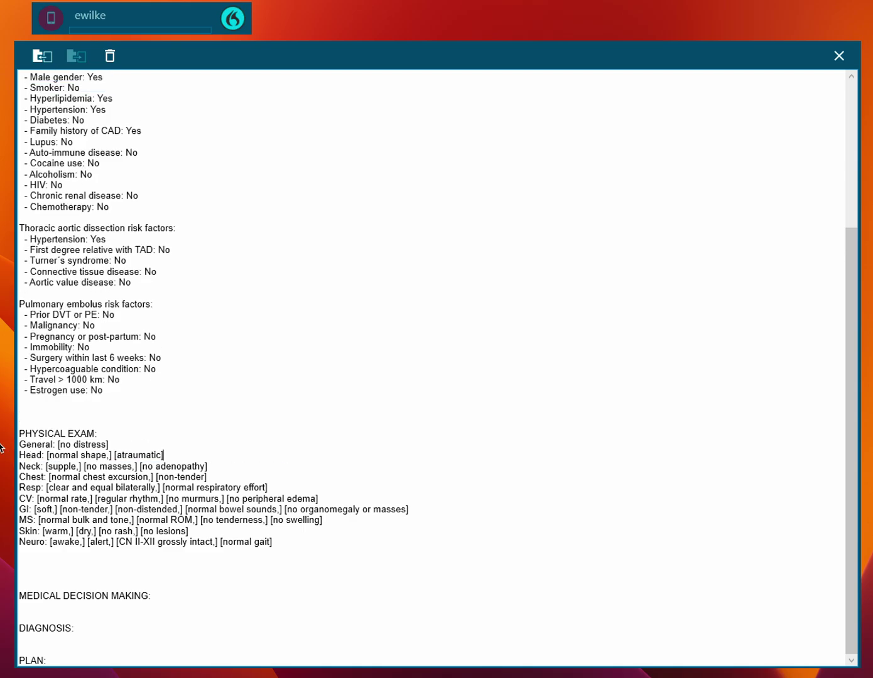
{"action": "left_click_drag", "start_coordinate": [180, 458], "coordinate": [9, 456]}
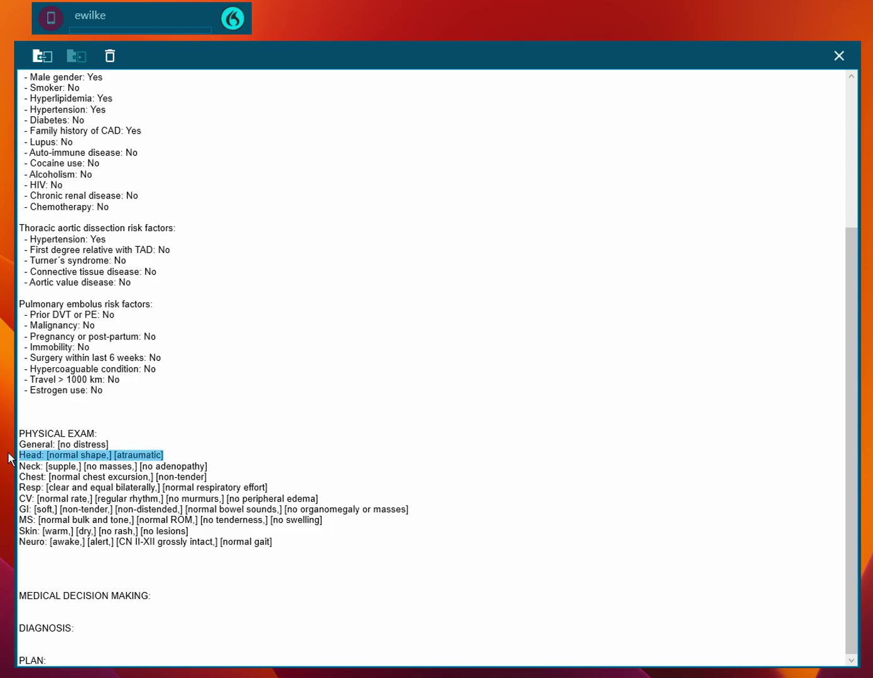
{"action": "key", "text": "BackSpace"}
{"action": "key", "text": "BackSpace"}
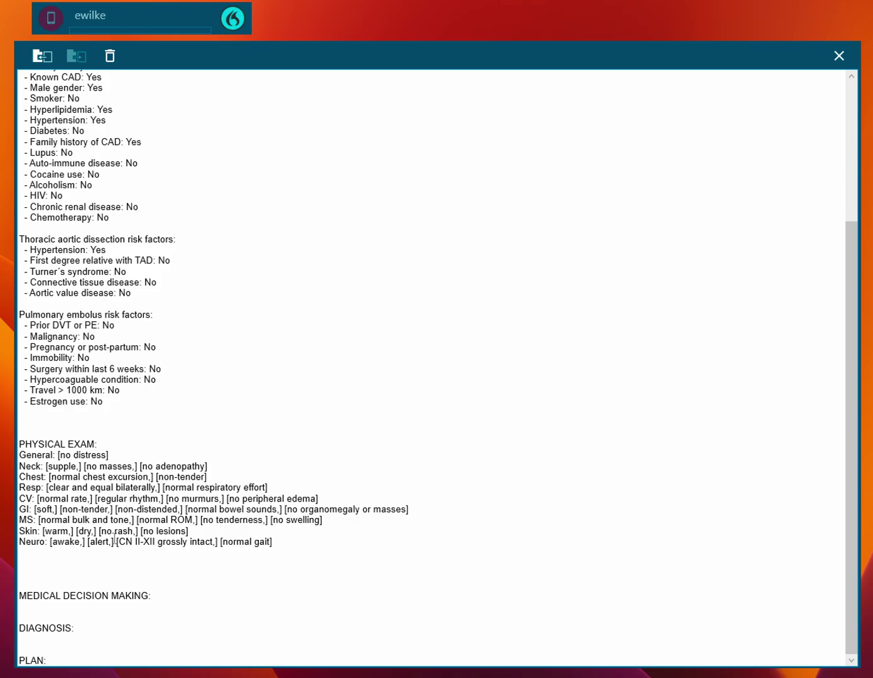
Replace the Skin finding "[dry,]" with "slight diaphoresis," and remove the surplus blank lines after the Neuro line.
{"action": "key", "text": "KP_Add"}
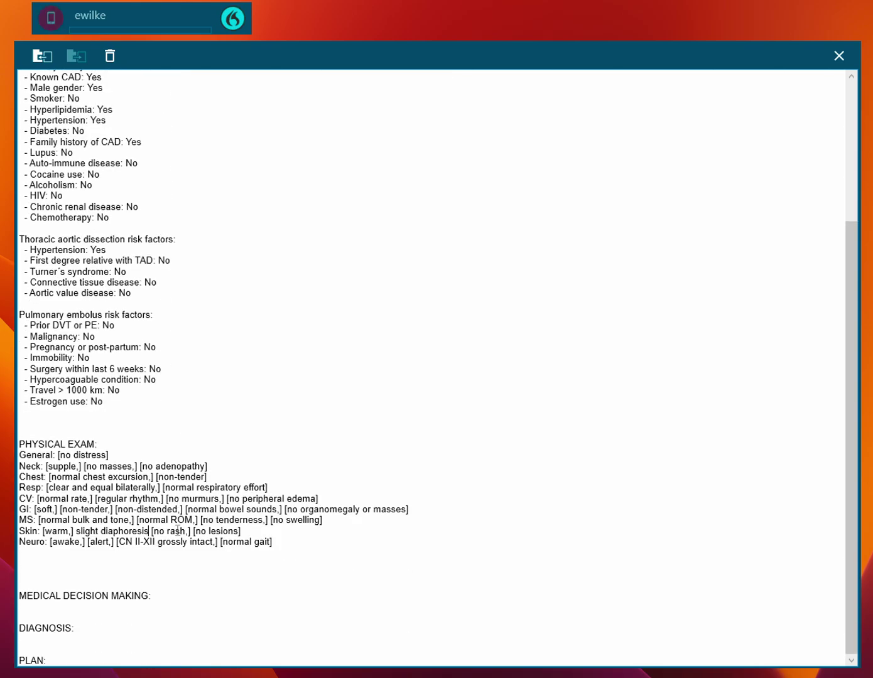
{"action": "type", "text": ","}
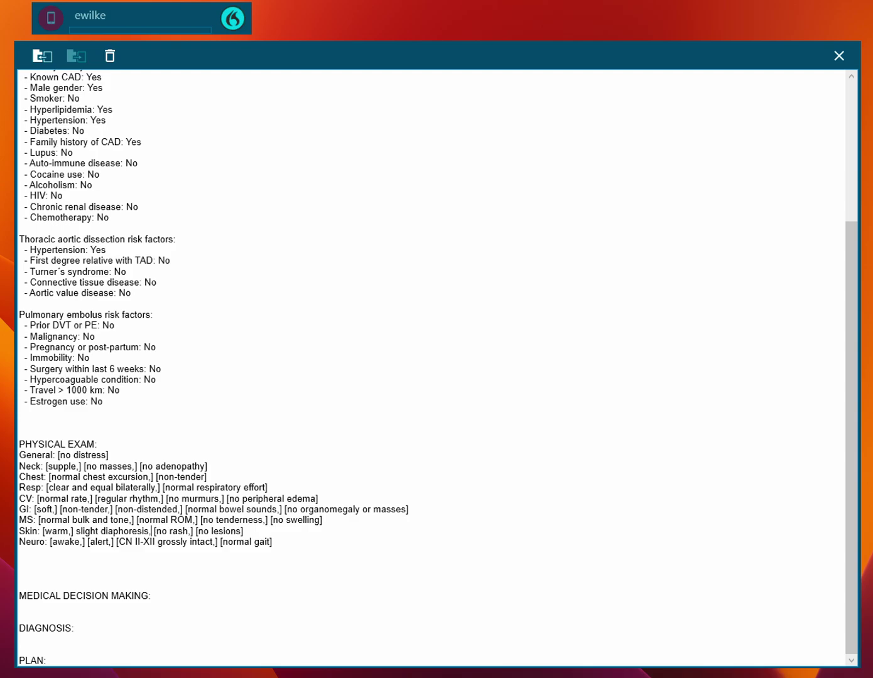
{"action": "left_click", "coordinate": [61, 578]}
{"action": "key", "text": "BackSpace"}
{"action": "key", "text": "BackSpace"}
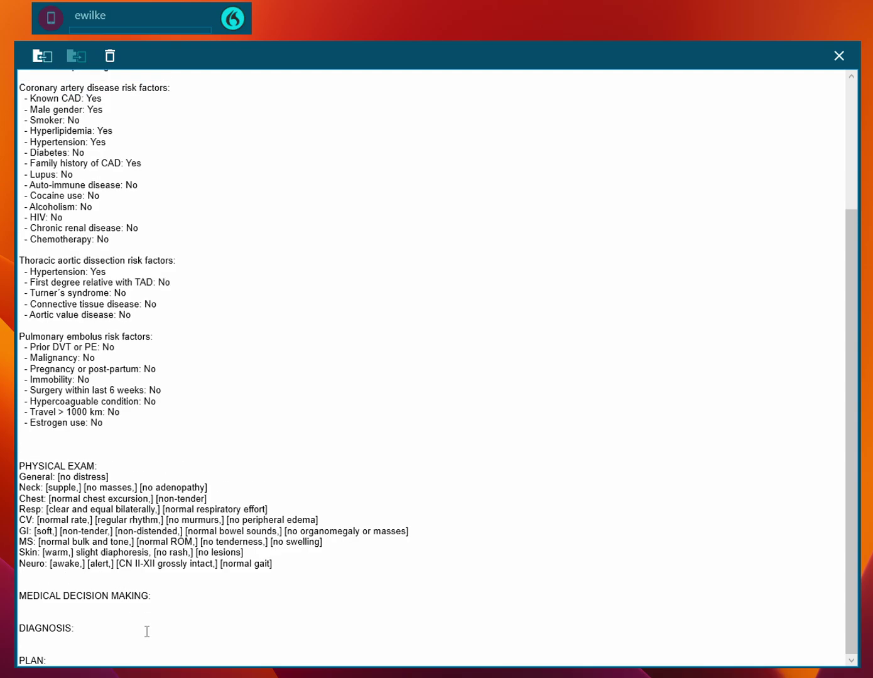
Insert the medical decision making template under its heading and clear the empty brackets of the possible or likely differential diagnoses.
{"action": "left_click", "coordinate": [122, 606]}
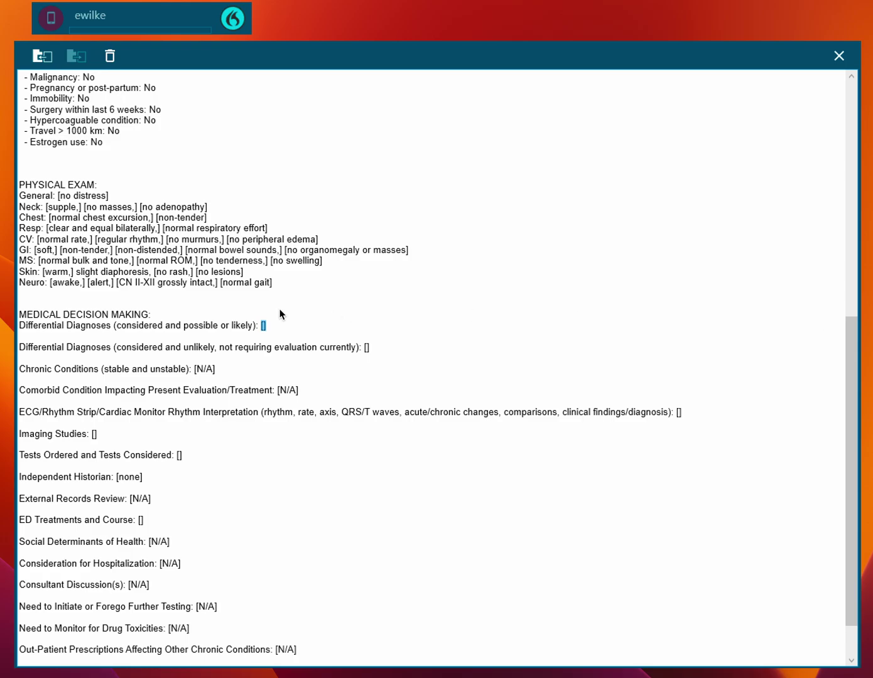
{"action": "left_click", "coordinate": [279, 326]}
{"action": "key", "text": "BackSpace"}
{"action": "key", "text": "BackSpace"}
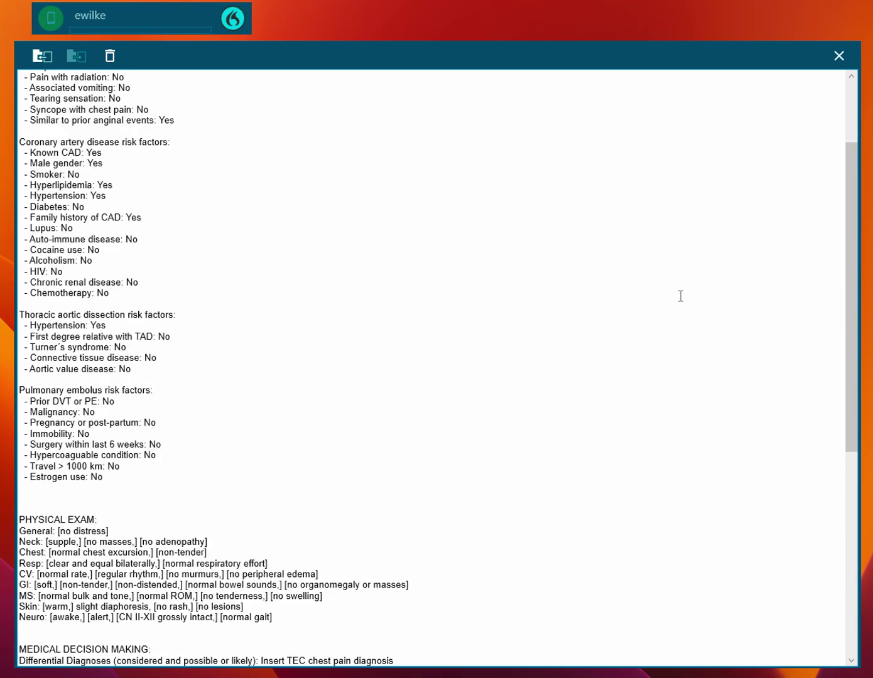
Replace the literal text "Insert TEC chest pain diagnosis" with the chest pain differential diagnoses template.
{"action": "scroll", "coordinate": [680, 296], "scroll_direction": "down", "scroll_amount": 10}
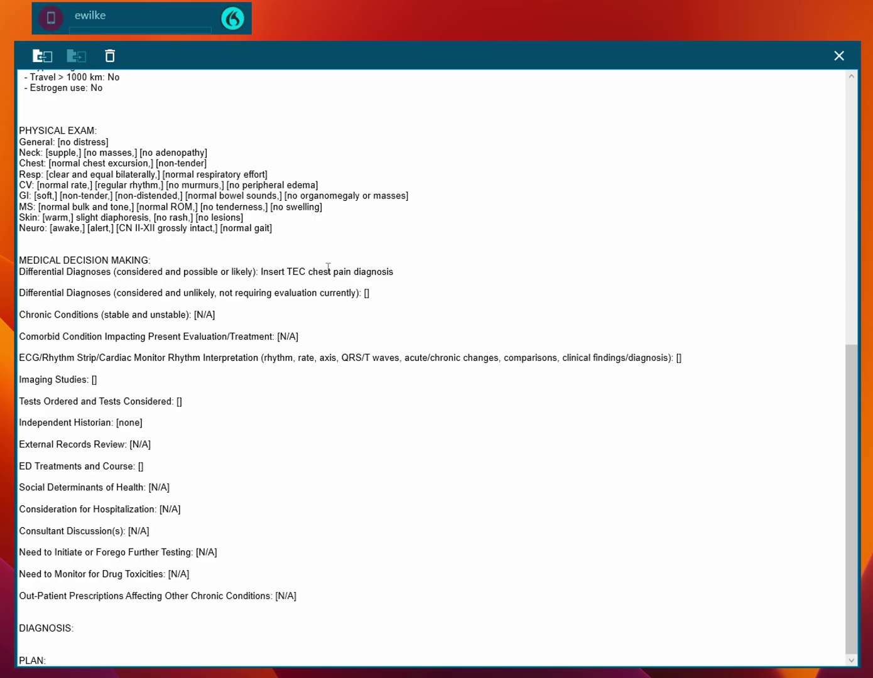
{"action": "left_click_drag", "start_coordinate": [392, 273], "coordinate": [260, 271]}
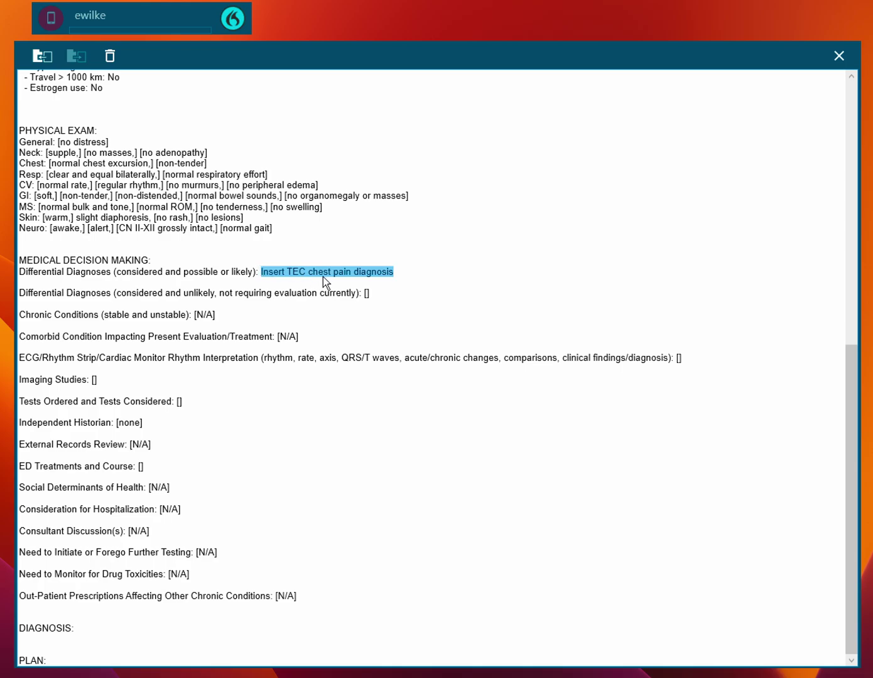
{"action": "key", "text": "BackSpace"}
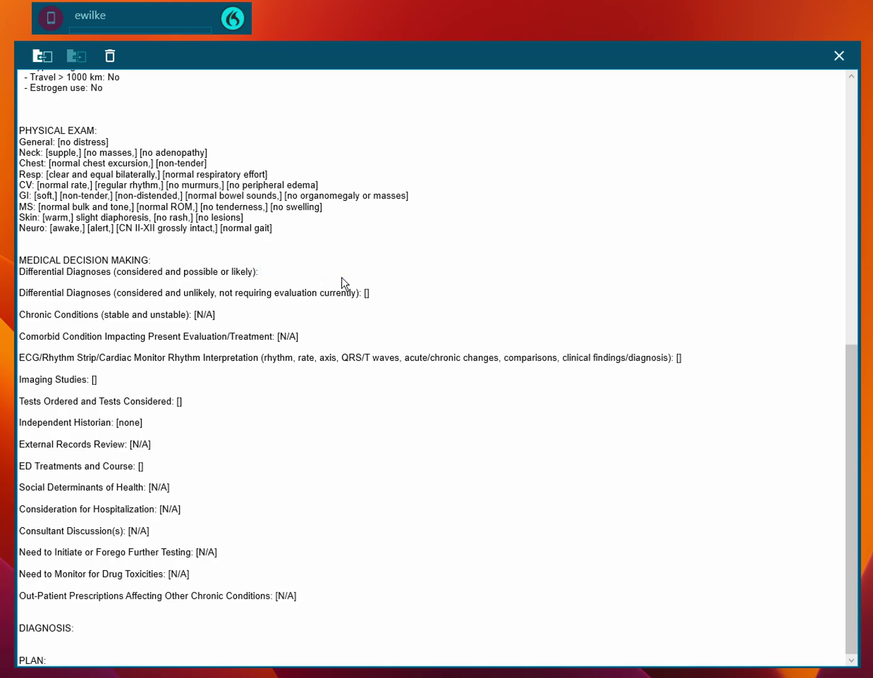
{"action": "key", "text": "KP_Add"}
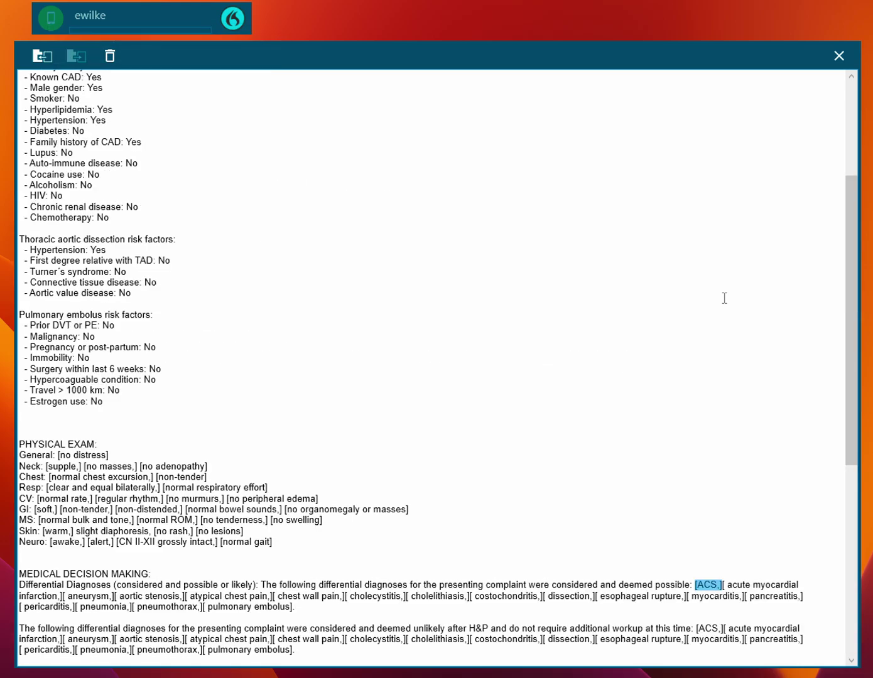
Delete the label "Differential Diagnoses (considered and possible or likely):" in front of the inserted differential diagnoses text.
{"action": "scroll", "coordinate": [634, 305], "scroll_direction": "down", "scroll_amount": 6}
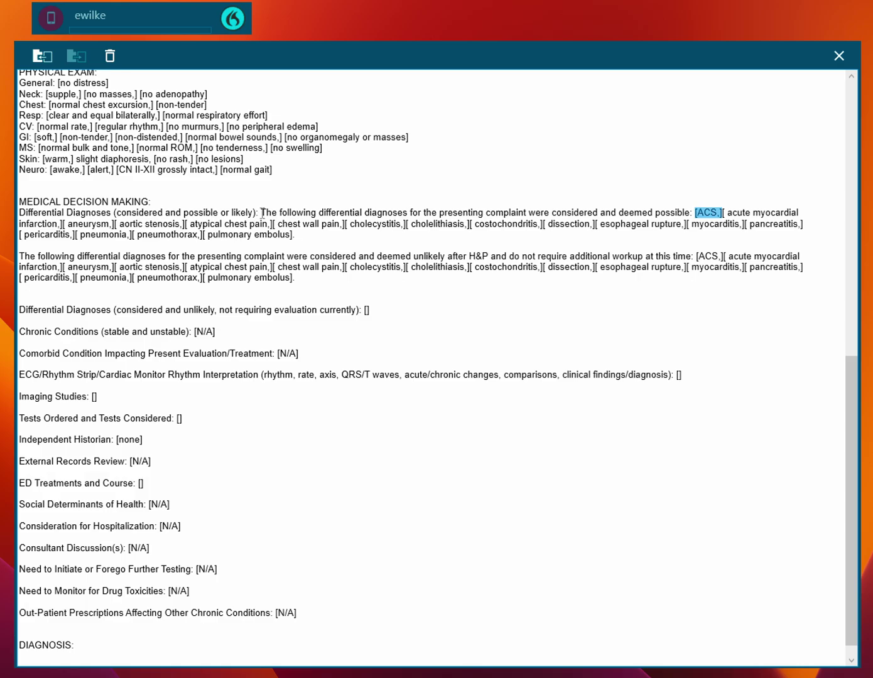
{"action": "left_click_drag", "start_coordinate": [209, 215], "coordinate": [18, 223]}
{"action": "key", "text": "BackSpace"}
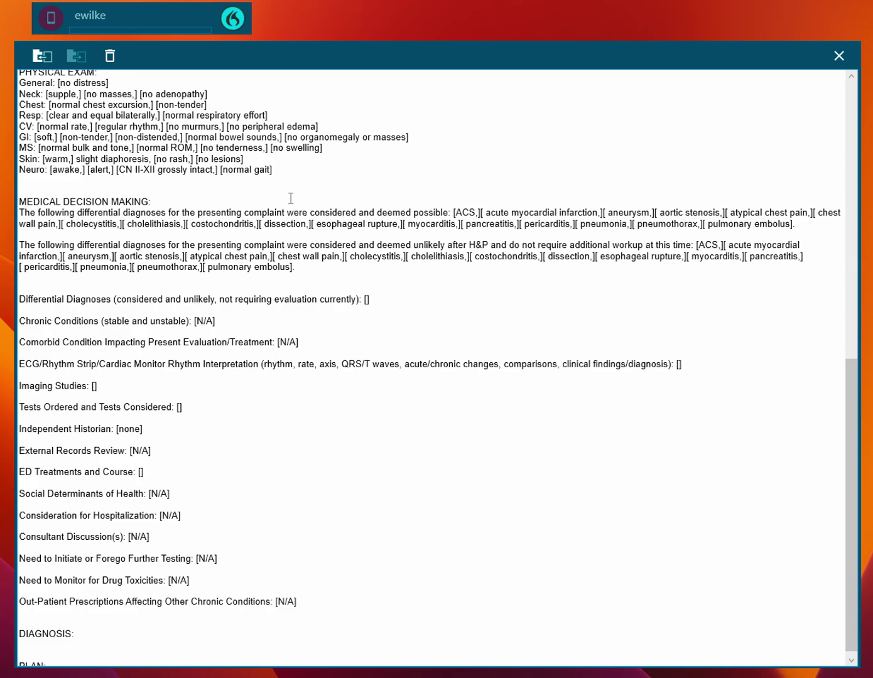
Delete aneurysm and aortic stenosis from the differential diagnoses deemed possible.
{"action": "key", "text": "ctrl+shift+d"}
{"action": "key", "text": "Tab"}
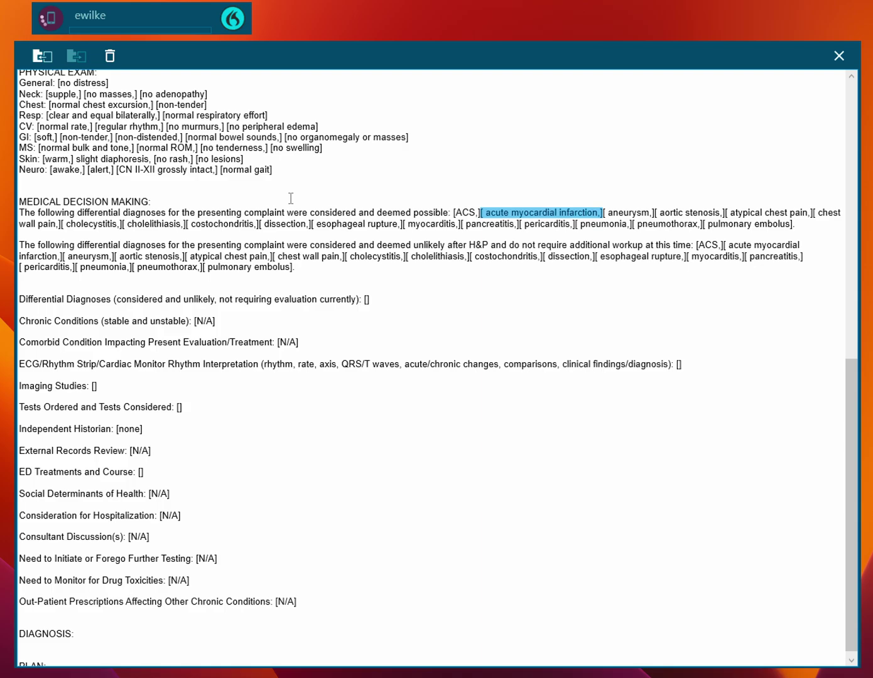
{"action": "key", "text": "Tab"}
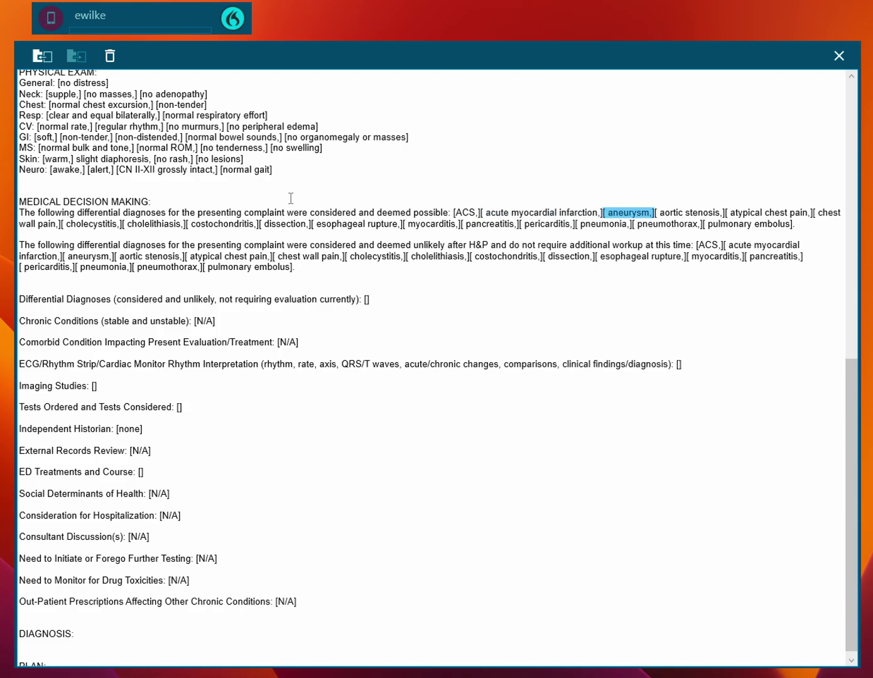
{"action": "key", "text": "Delete"}
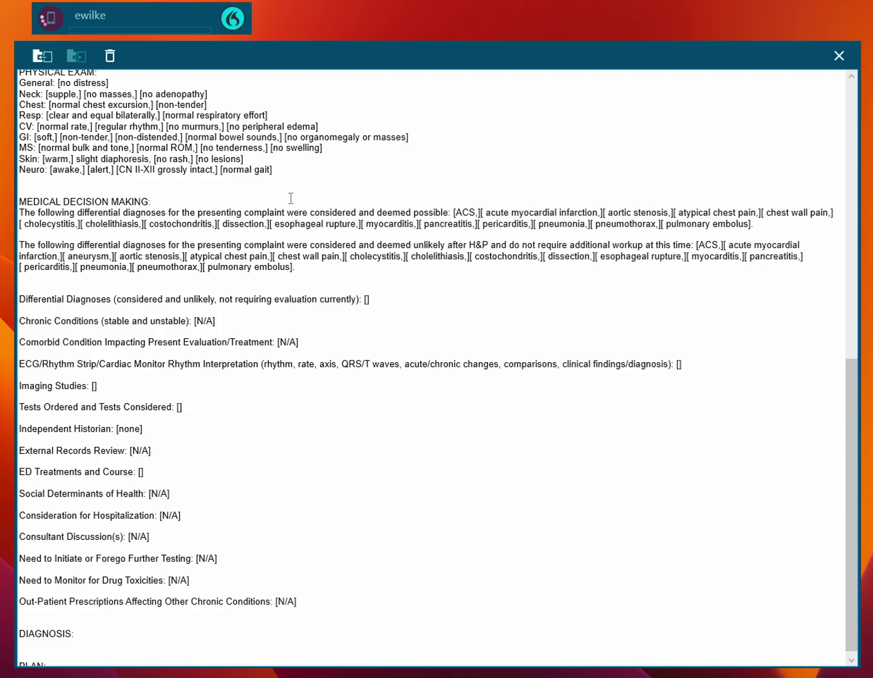
{"action": "key", "text": "Tab"}
{"action": "key", "text": "Tab"}
{"action": "key", "text": "shift+Tab"}
{"action": "key", "text": "Delete"}
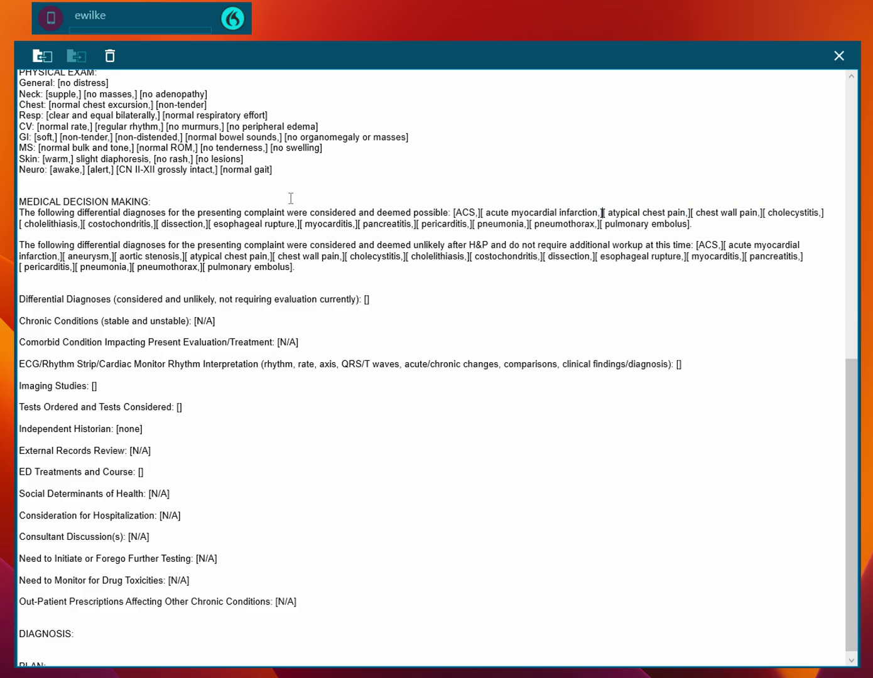
Delete cholecystitis, cholelithiasis and costochondritis from the differential diagnoses deemed possible, keeping atypical chest pain and chest wall pain.
{"action": "key", "text": "Tab"}
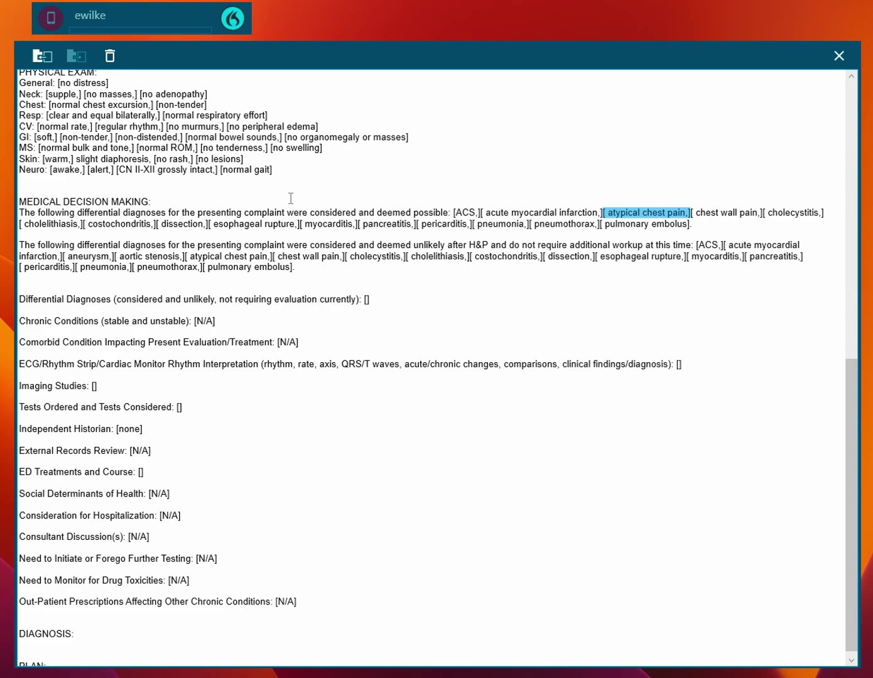
{"action": "key", "text": "Tab"}
{"action": "key", "text": "Tab"}
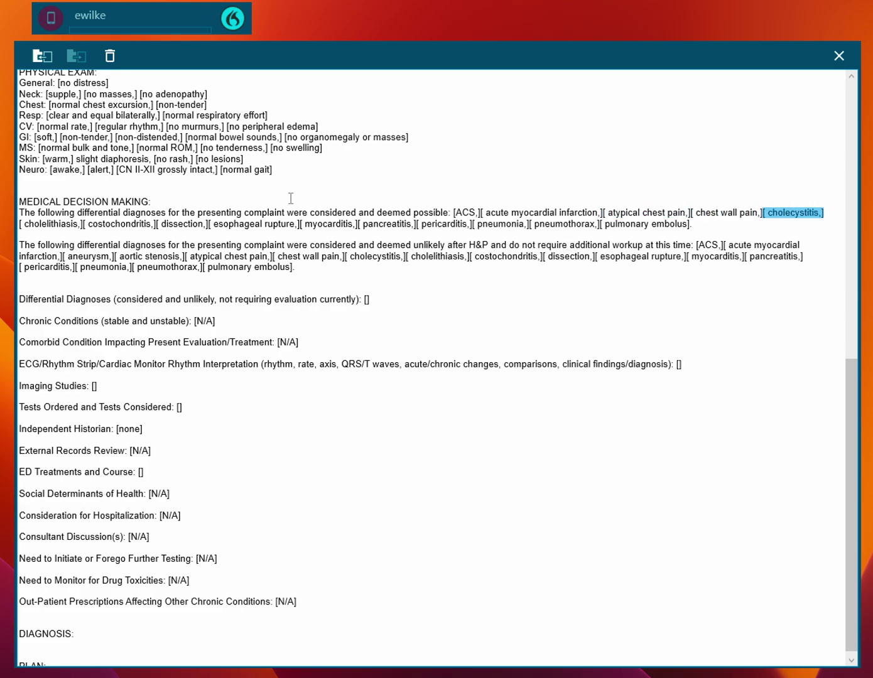
{"action": "key", "text": "Delete"}
{"action": "key", "text": "Tab"}
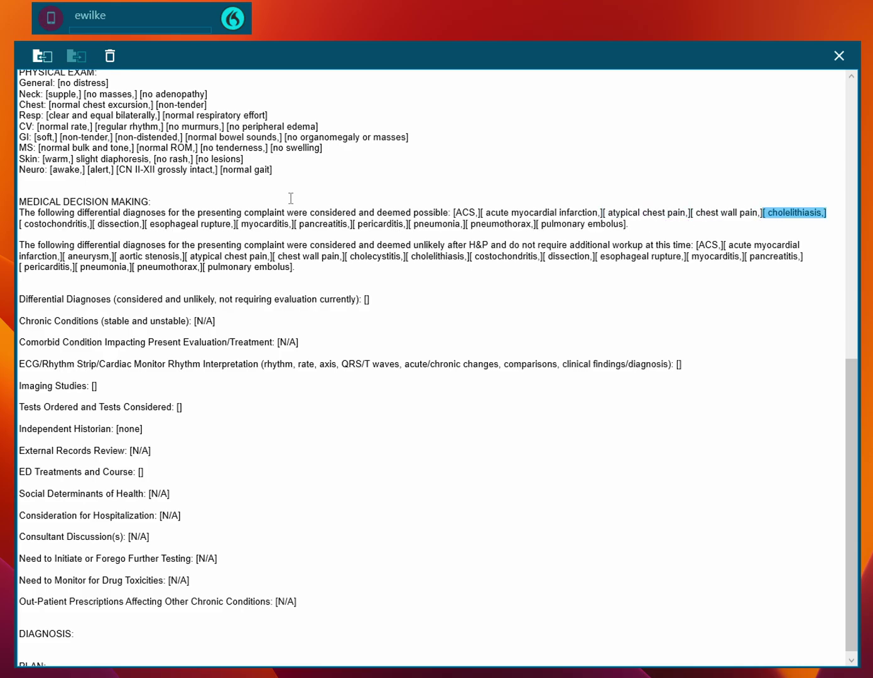
{"action": "key", "text": "Delete"}
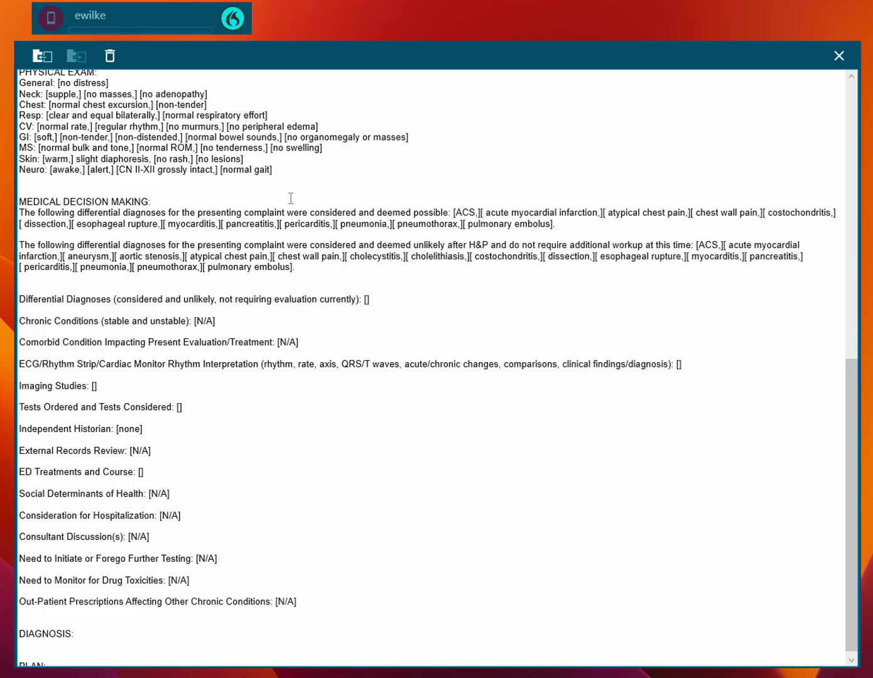
{"action": "key", "text": "Tab"}
{"action": "key", "text": "Delete"}
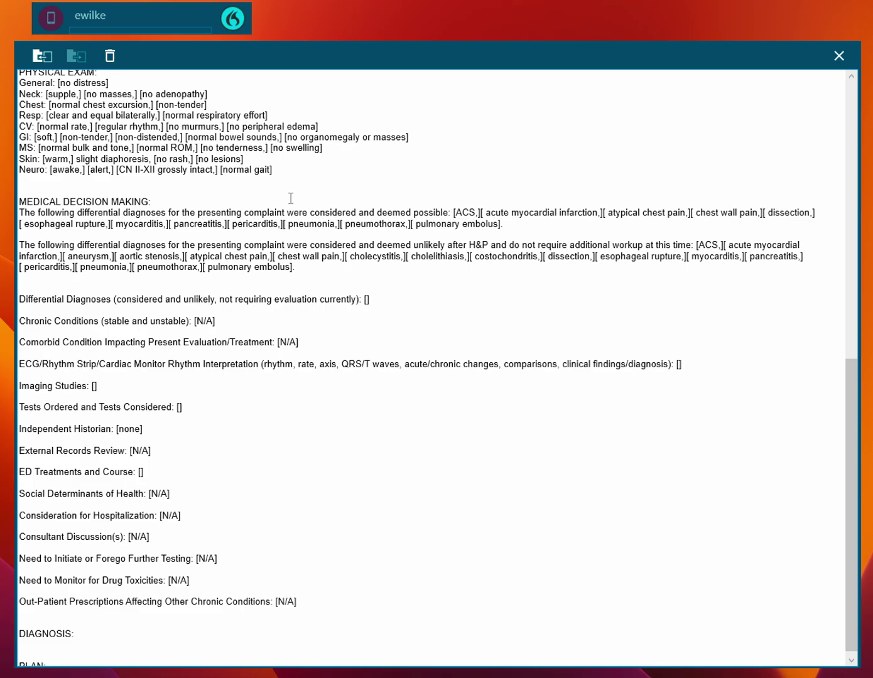
Delete dissection from the differential diagnoses deemed possible.
{"action": "key", "text": "Tab"}
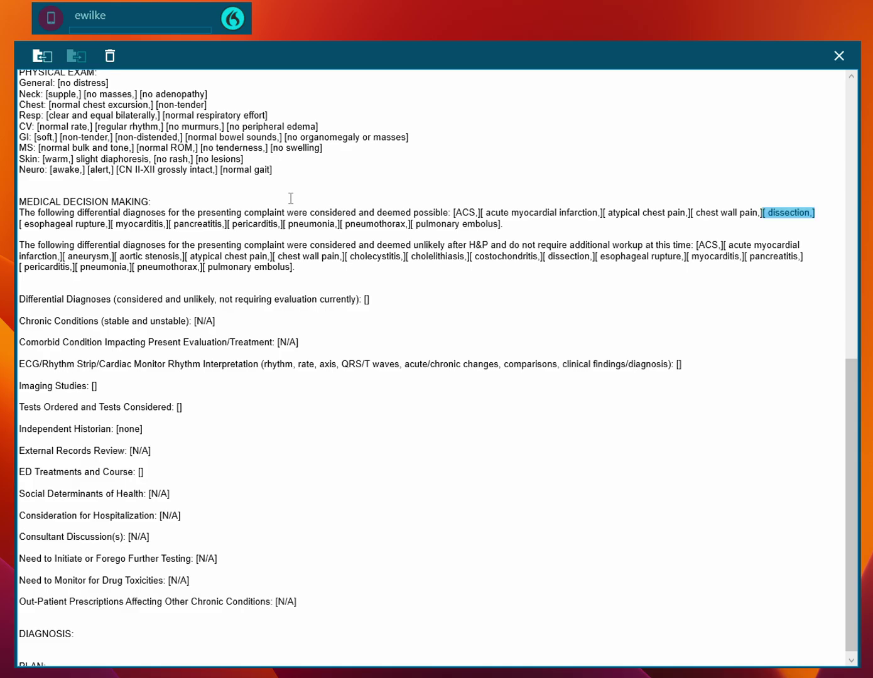
{"action": "key", "text": "Tab"}
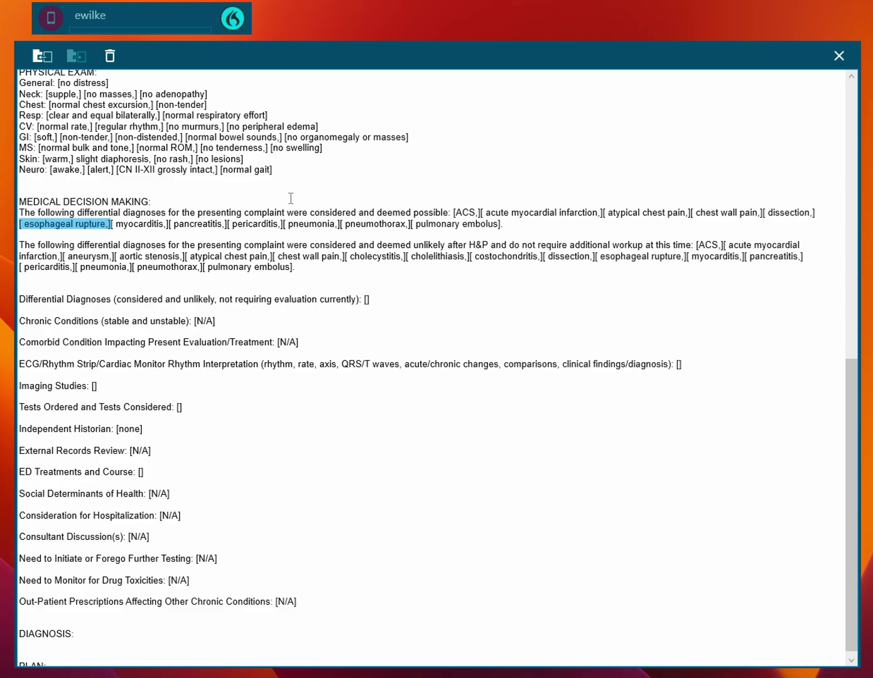
{"action": "key", "text": "shift+Tab"}
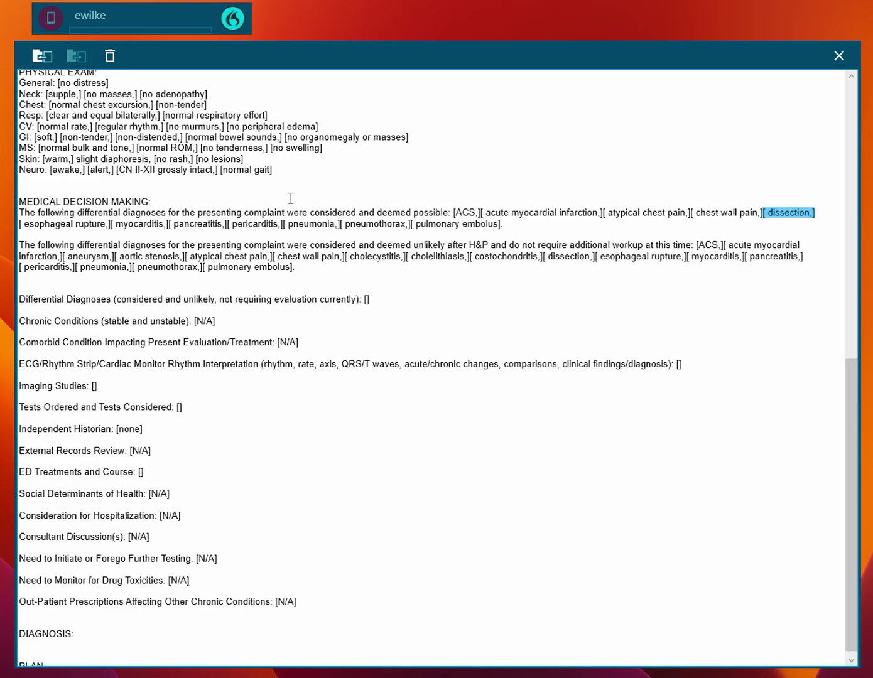
{"action": "key", "text": "Delete"}
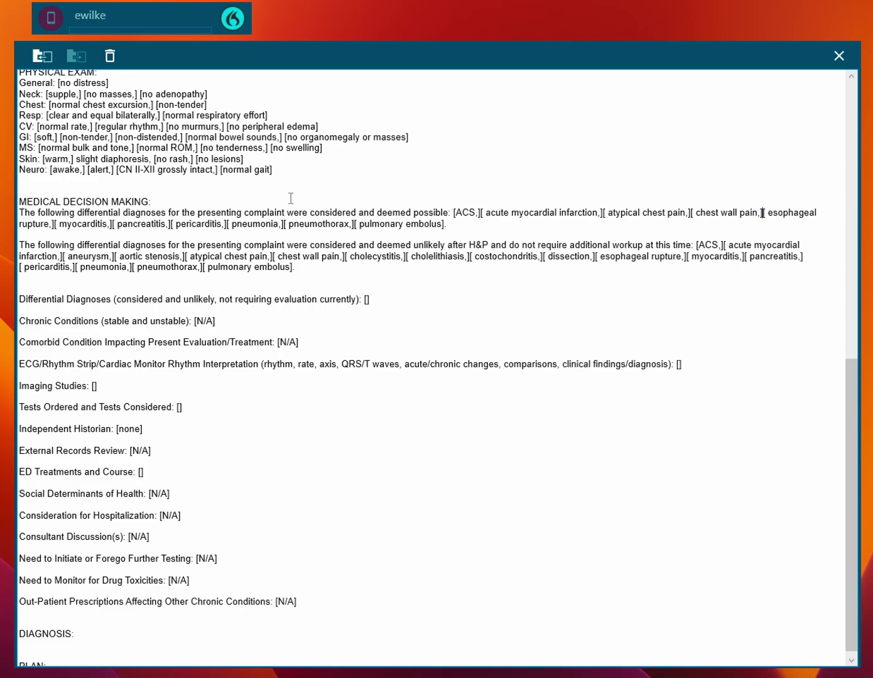
Delete esophageal rupture and pancreatitis from the differential diagnoses deemed possible, keeping myocarditis.
{"action": "key", "text": "Tab"}
{"action": "key", "text": "Delete"}
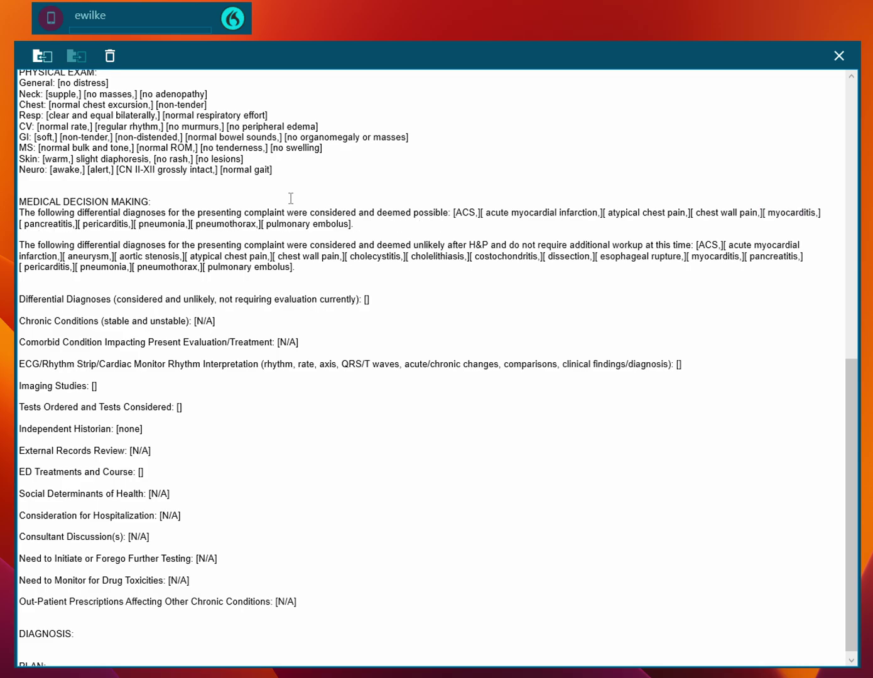
{"action": "key", "text": "Tab"}
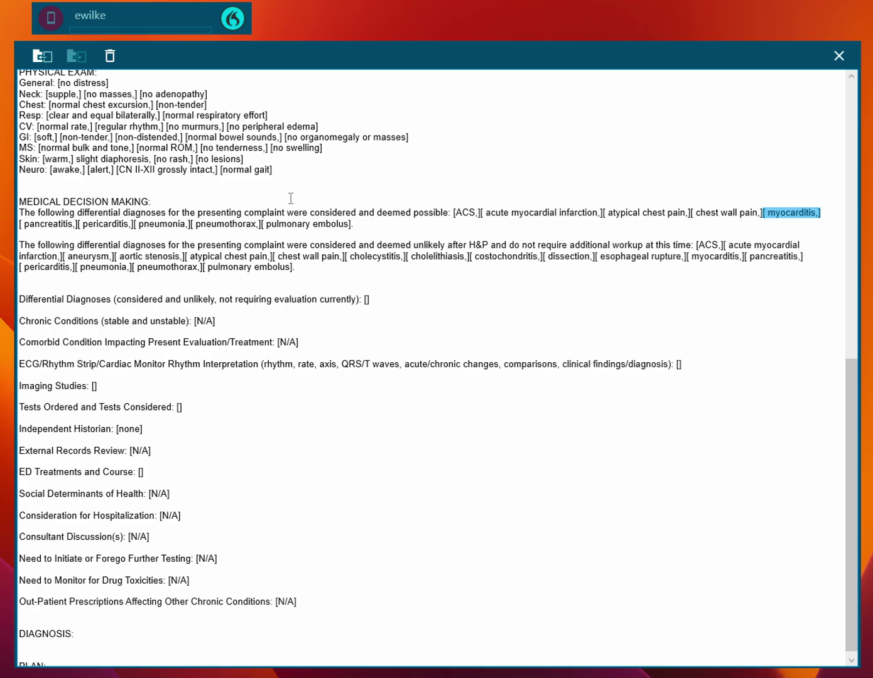
{"action": "key", "text": "Tab"}
{"action": "key", "text": "Delete"}
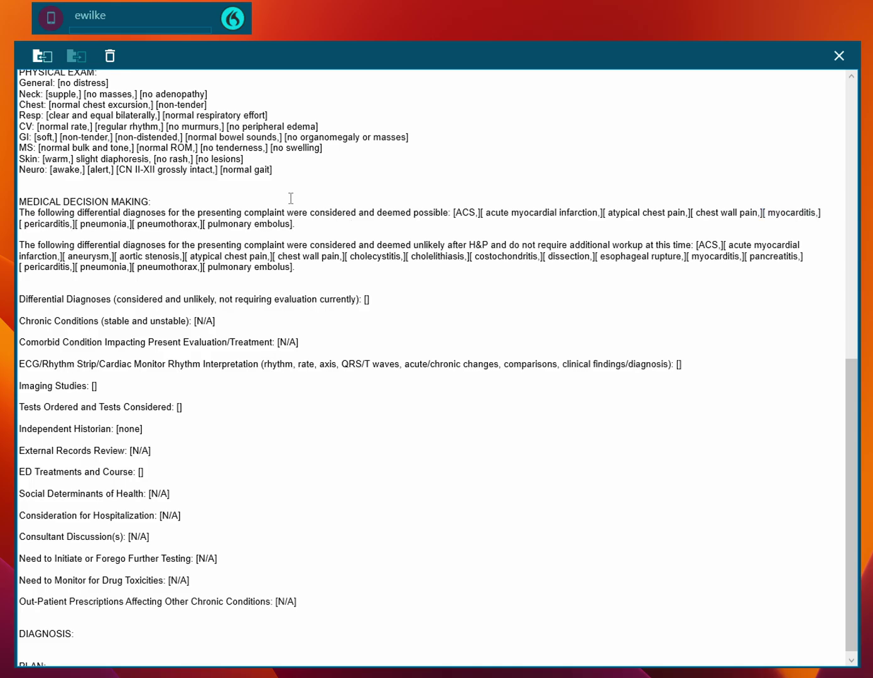
Delete pneumonia, pneumothorax and pulmonary embolus from the differential diagnoses deemed possible, keeping pericarditis.
{"action": "key", "text": "Tab"}
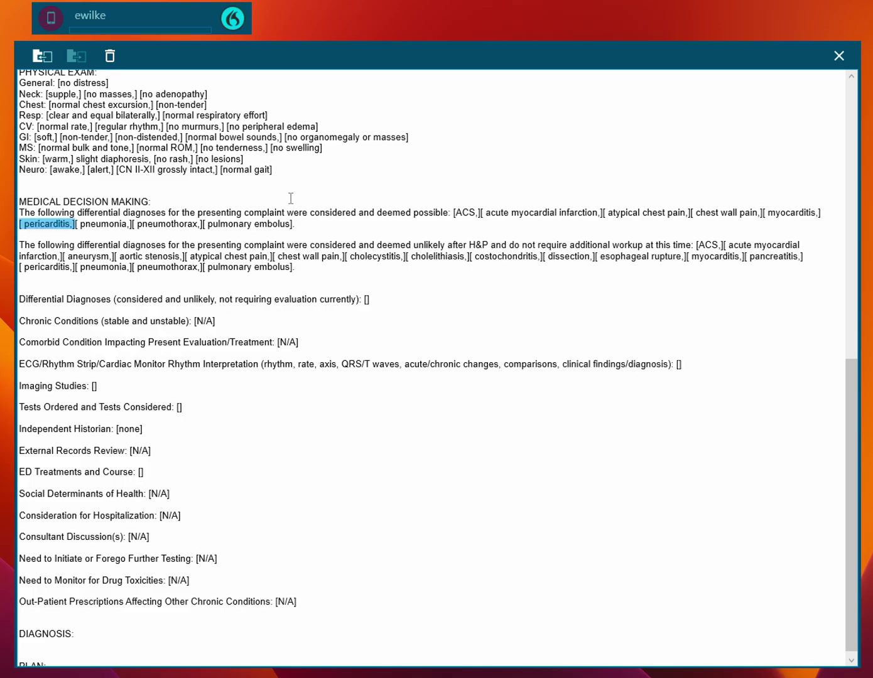
{"action": "key", "text": "Tab"}
{"action": "key", "text": "Delete"}
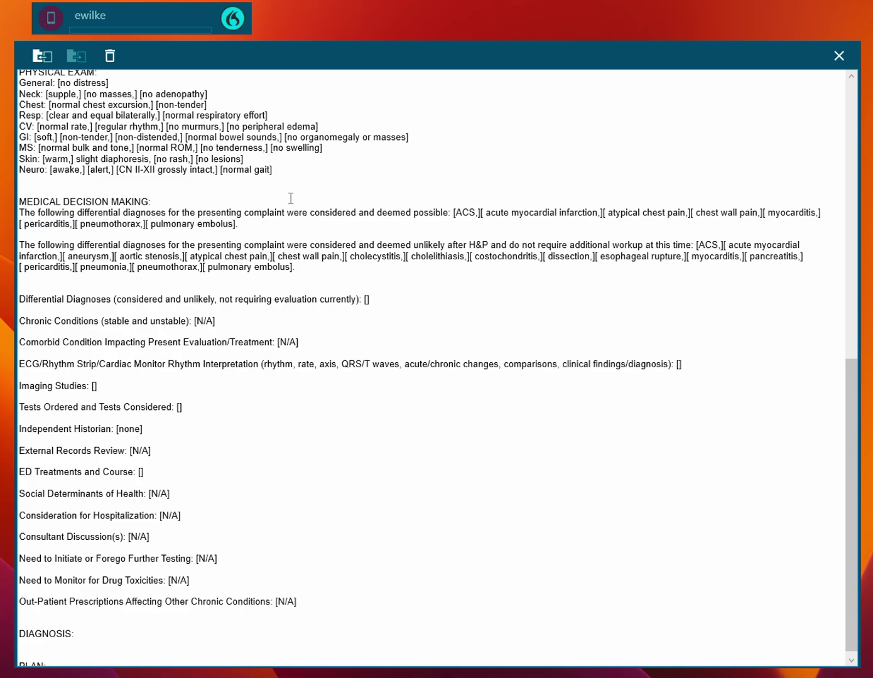
{"action": "key", "text": "Tab"}
{"action": "key", "text": "Delete"}
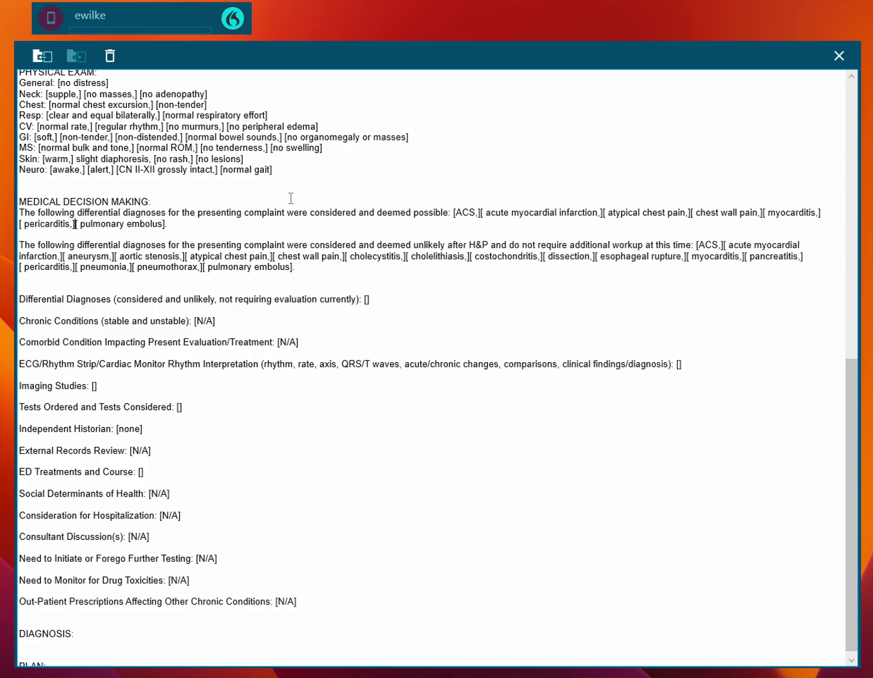
{"action": "key", "text": "Tab"}
{"action": "key", "text": "Delete"}
Delete ACS and acute myocardial infarction from the differential diagnoses deemed unlikely.
{"action": "key", "text": "Tab"}
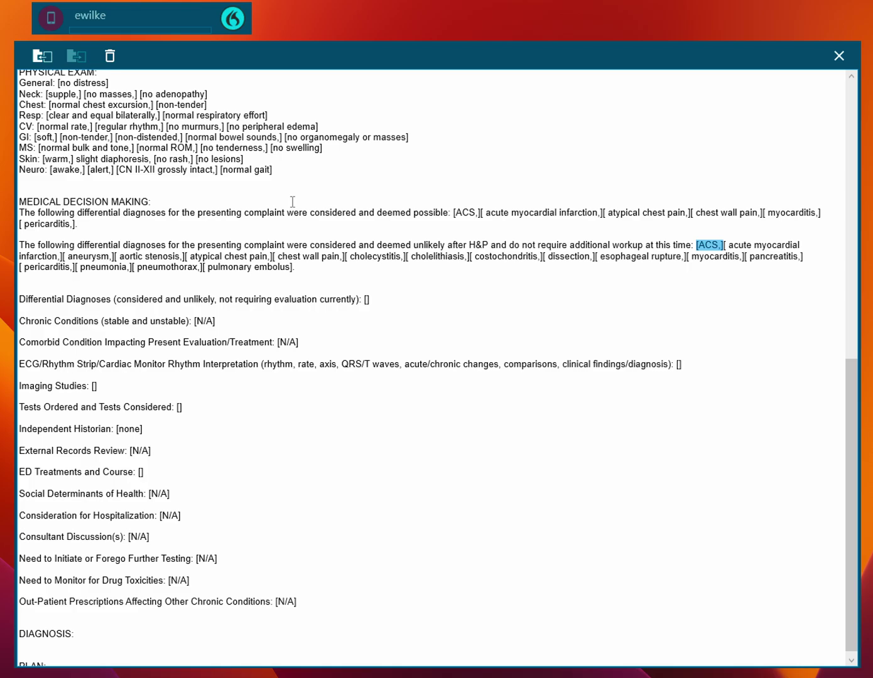
{"action": "key", "text": "Delete"}
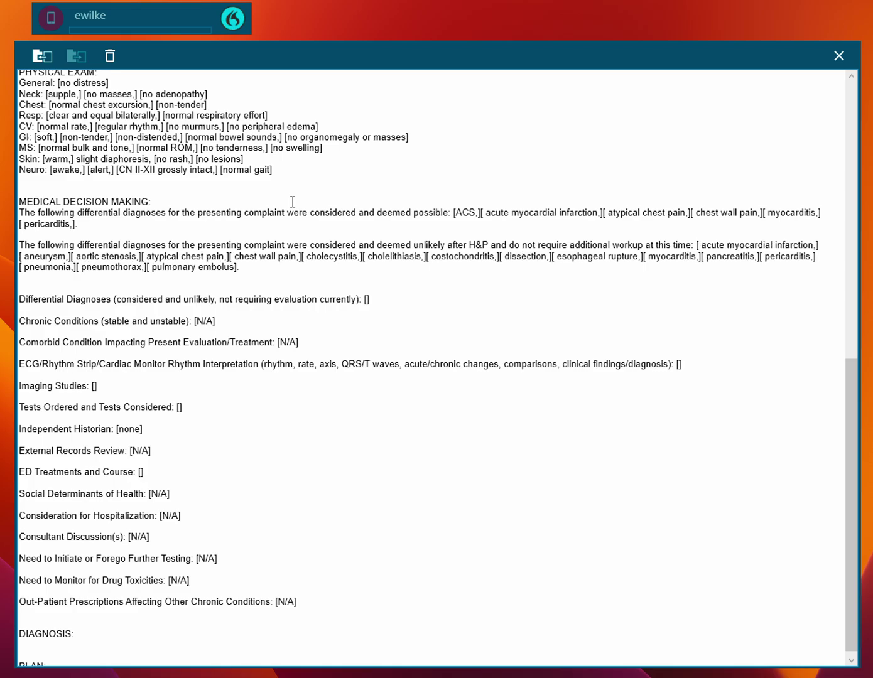
{"action": "key", "text": "Tab"}
{"action": "key", "text": "Delete"}
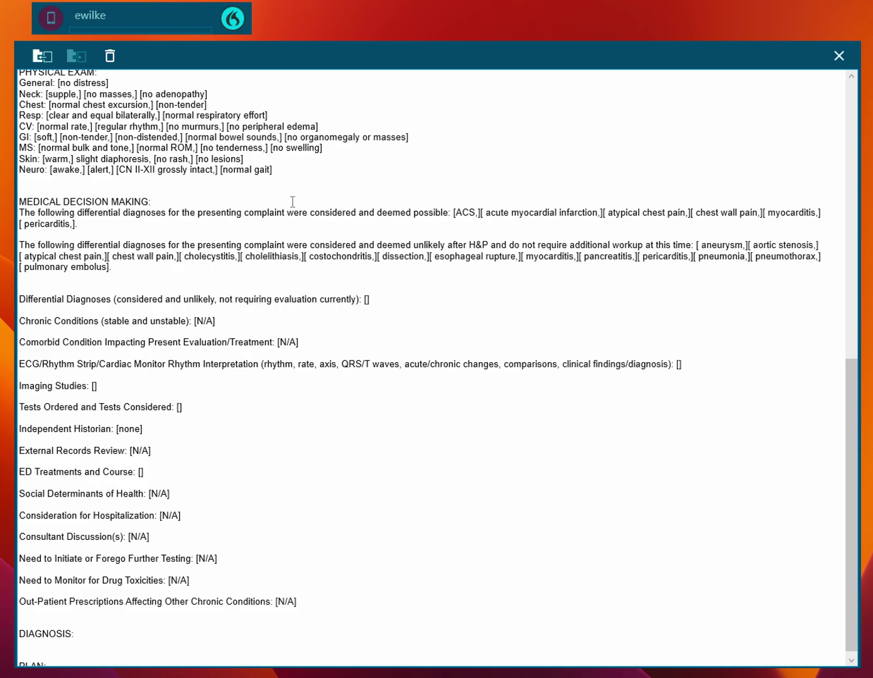
Delete atypical chest pain and chest wall pain from the differential diagnoses deemed unlikely, keeping aneurysm and aortic stenosis.
{"action": "key", "text": "Tab"}
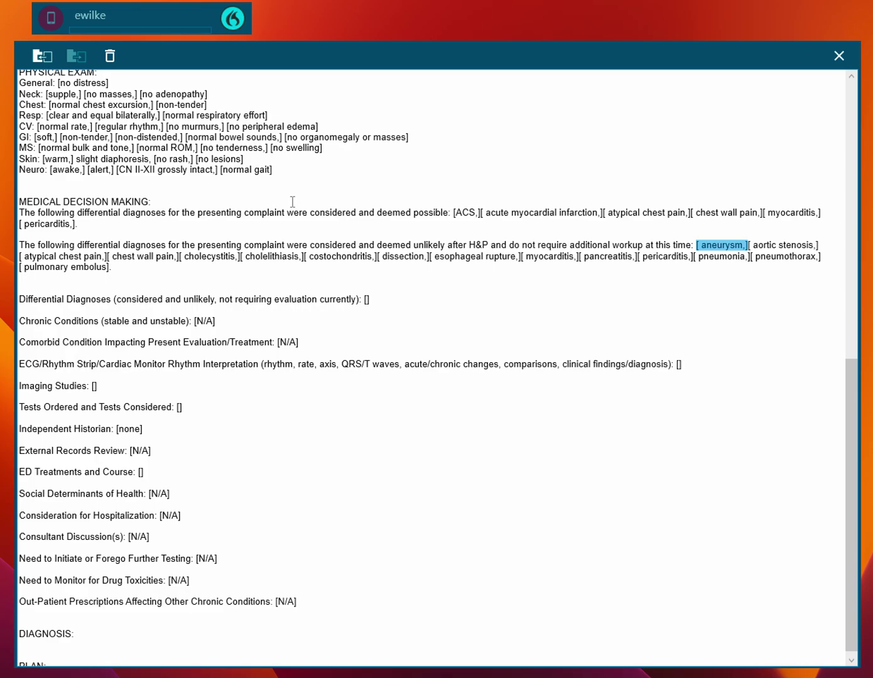
{"action": "key", "text": "Tab"}
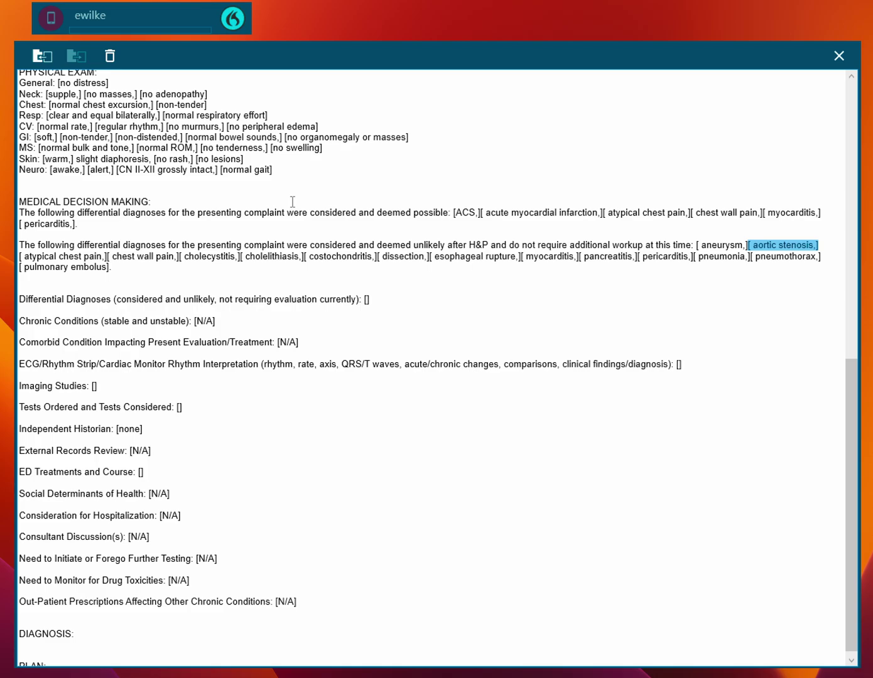
{"action": "key", "text": "Tab"}
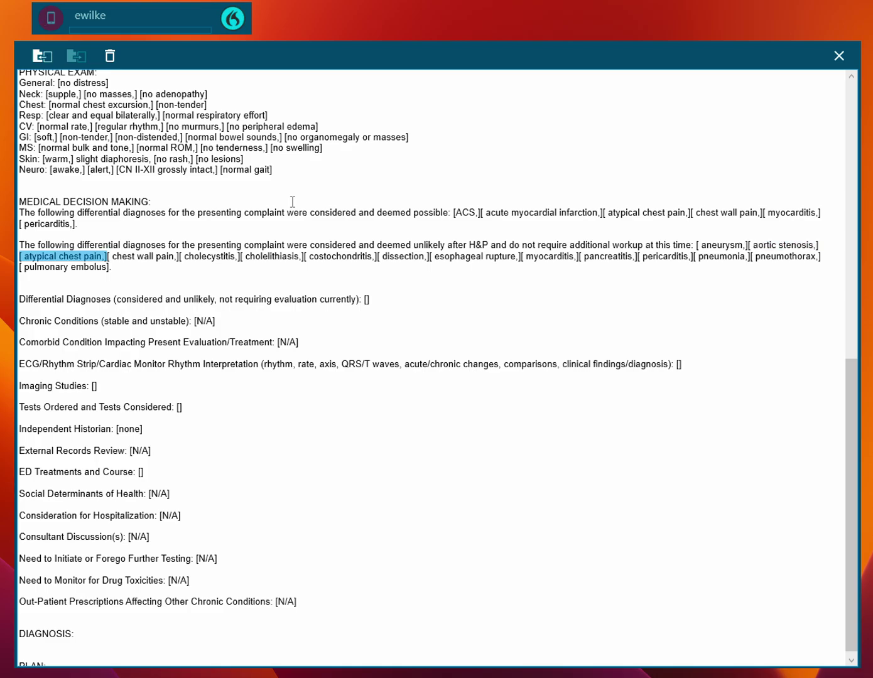
{"action": "key", "text": "Delete"}
{"action": "key", "text": "Tab"}
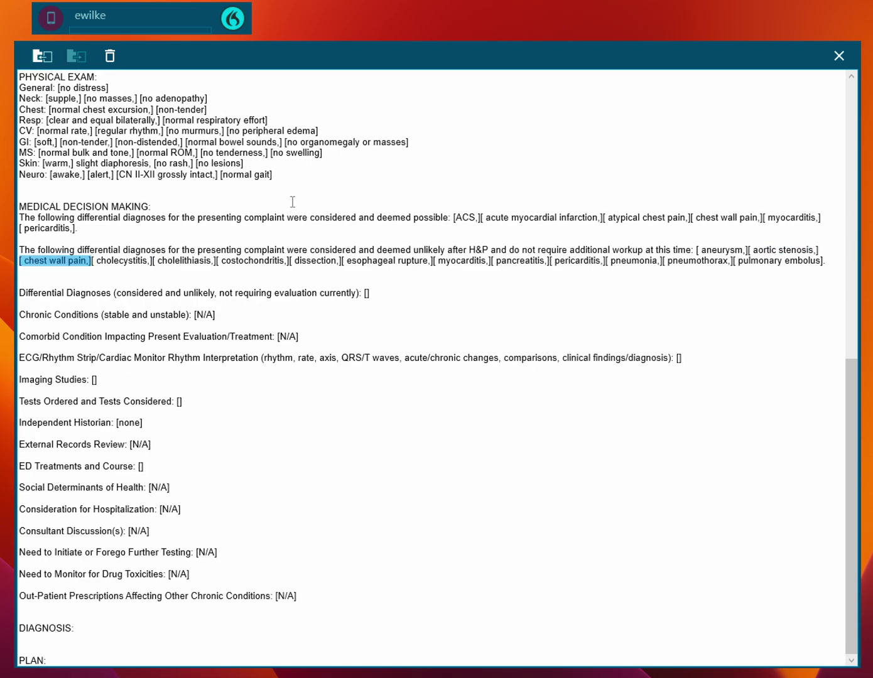
{"action": "key", "text": "Delete"}
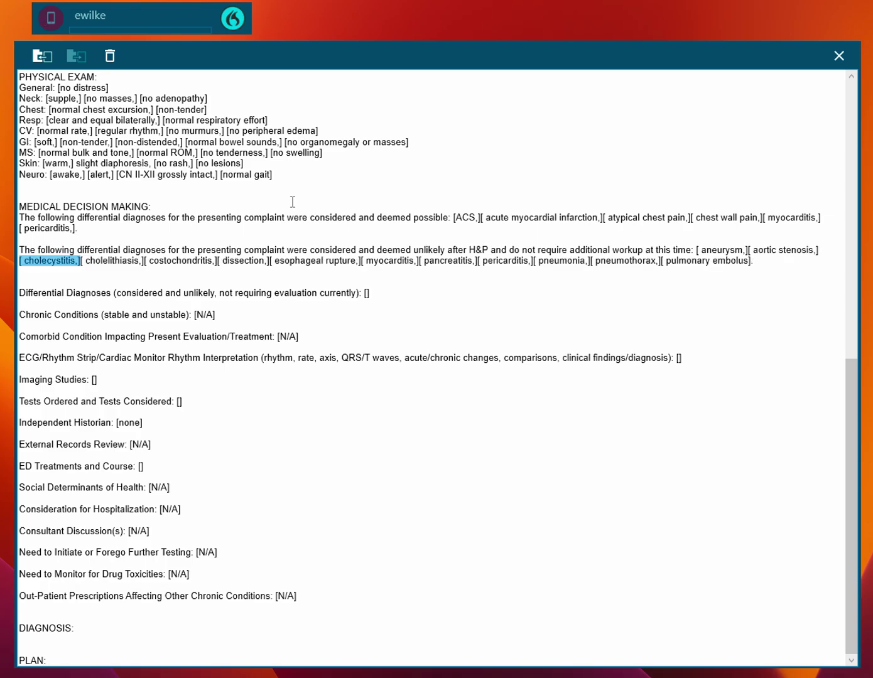
Delete cholecystitis, cholelithiasis and costochondritis from the differential diagnoses deemed unlikely.
{"action": "key", "text": "Tab"}
{"action": "key", "text": "Delete"}
{"action": "key", "text": "Tab"}
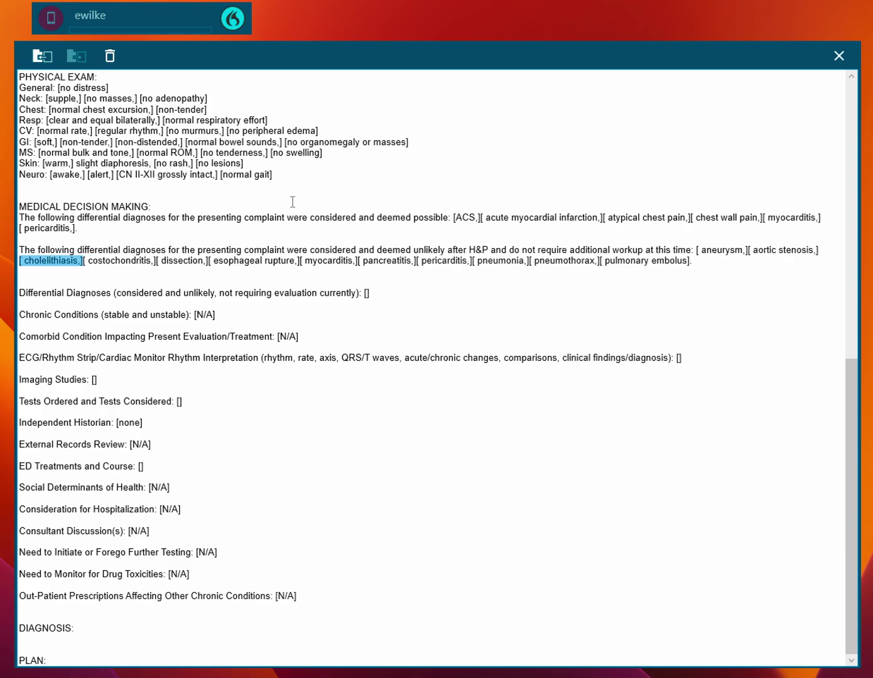
{"action": "key", "text": "Delete"}
{"action": "key", "text": "Tab"}
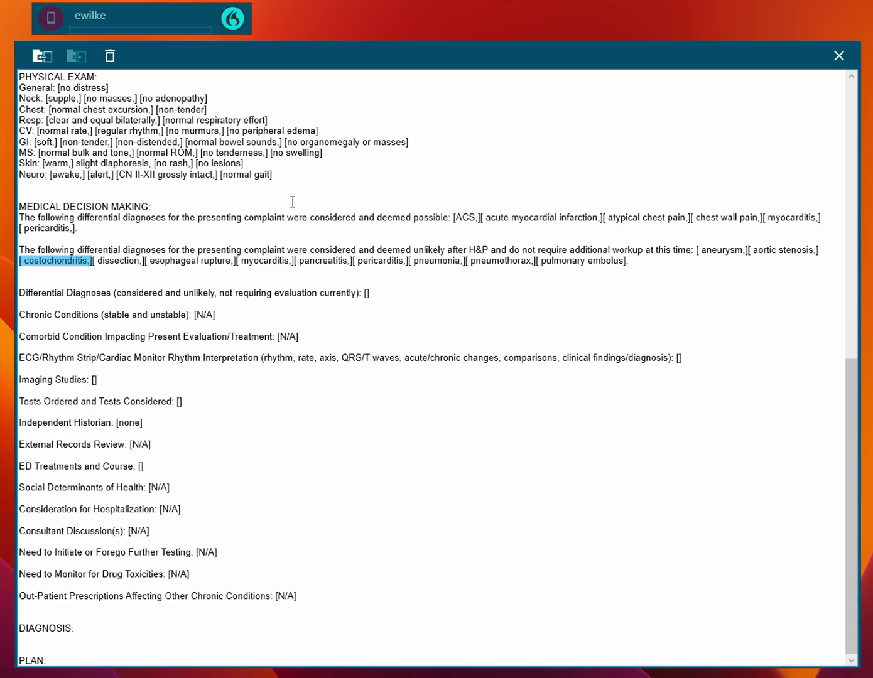
{"action": "key", "text": "Delete"}
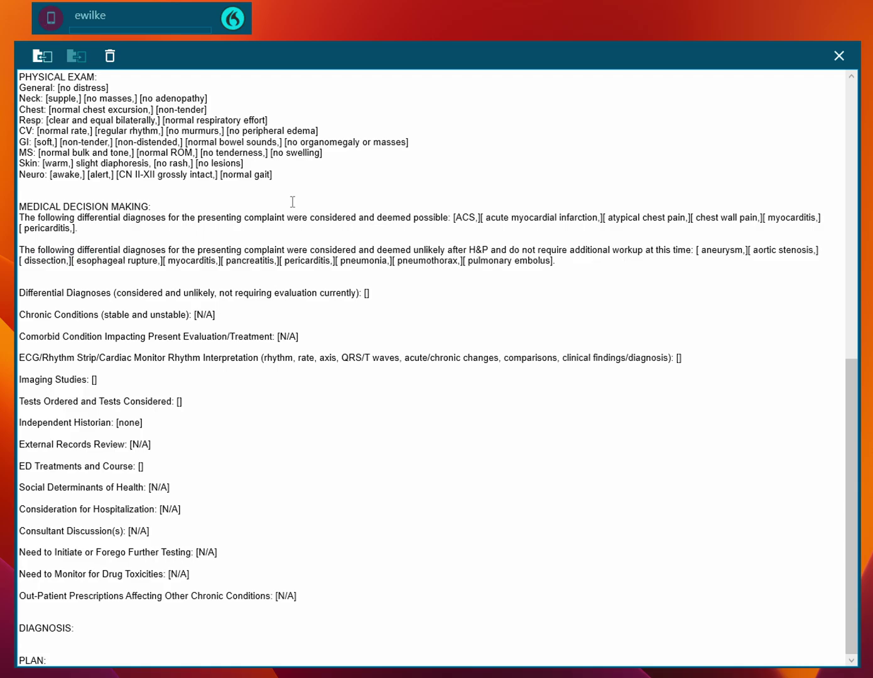
Delete myocarditis, pancreatitis and pericarditis from the differential diagnoses deemed unlikely, keeping dissection and esophageal rupture.
{"action": "key", "text": "Tab"}
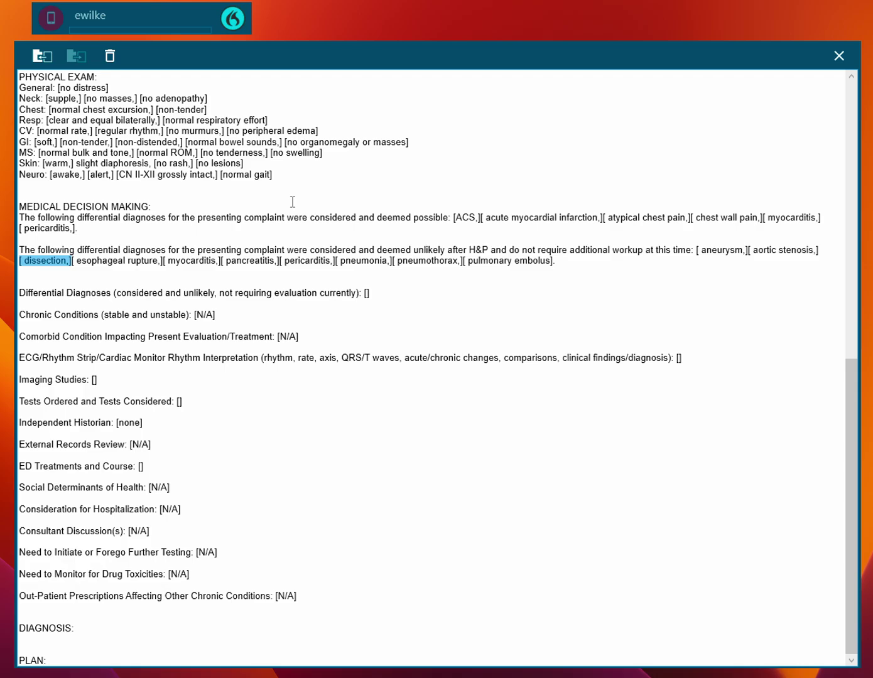
{"action": "key", "text": "Tab"}
{"action": "key", "text": "Tab"}
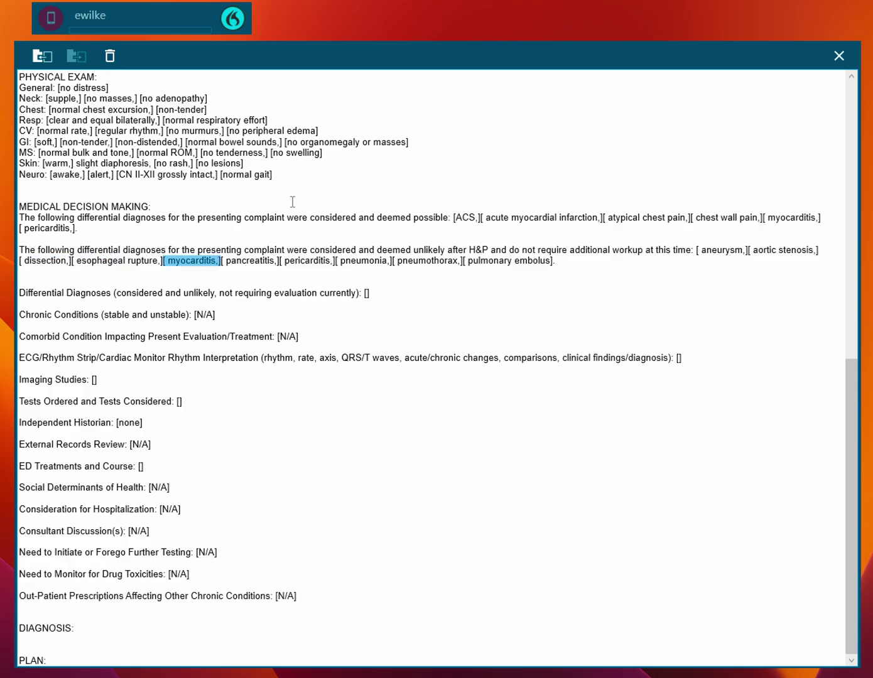
{"action": "key", "text": "Delete"}
{"action": "key", "text": "Tab"}
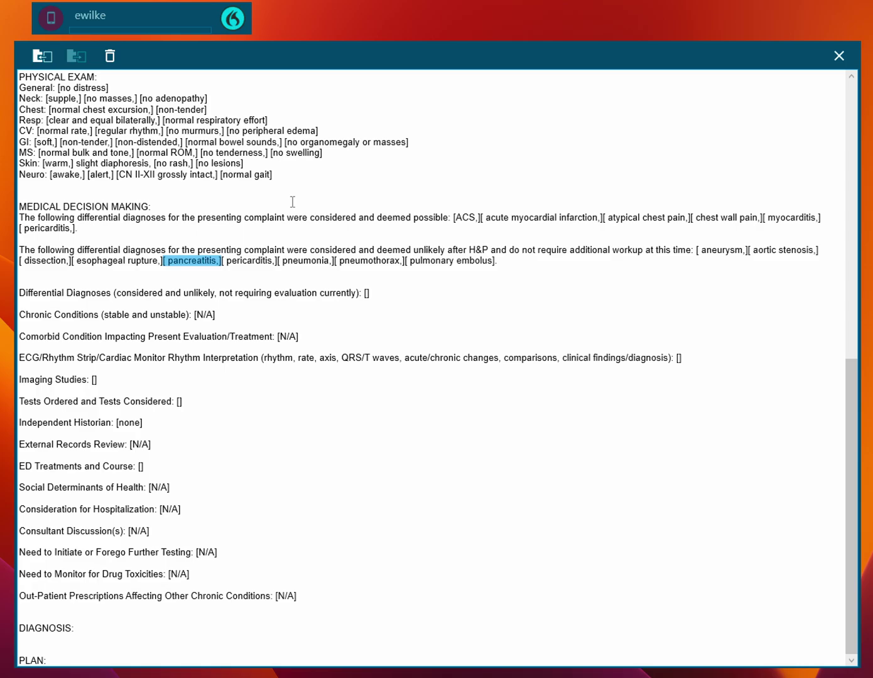
{"action": "key", "text": "Delete"}
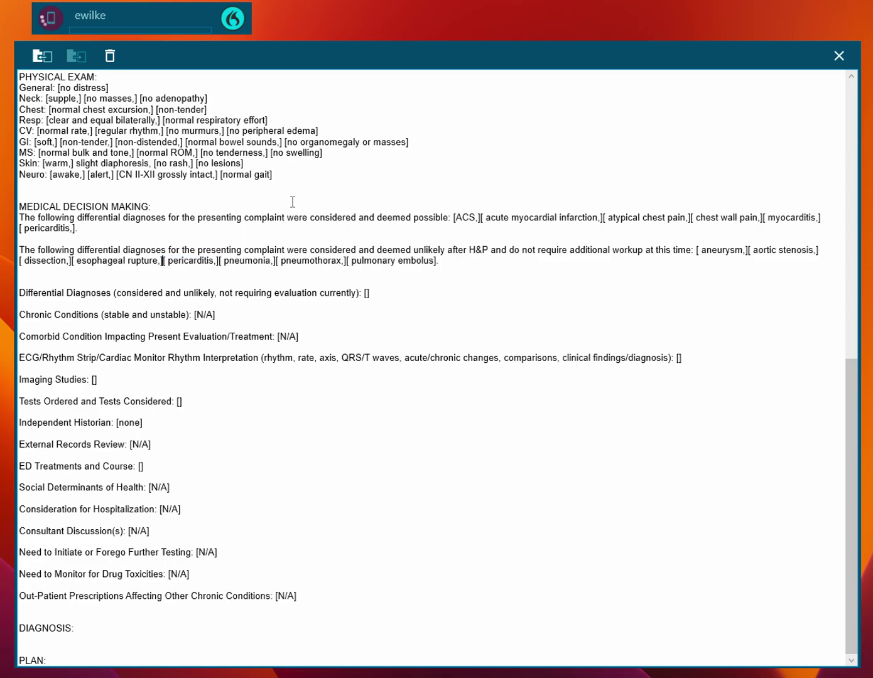
{"action": "key", "text": "Tab"}
{"action": "key", "text": "Delete"}
Delete pneumonia and pneumothorax from the differential diagnoses deemed unlikely.
{"action": "key", "text": "Tab"}
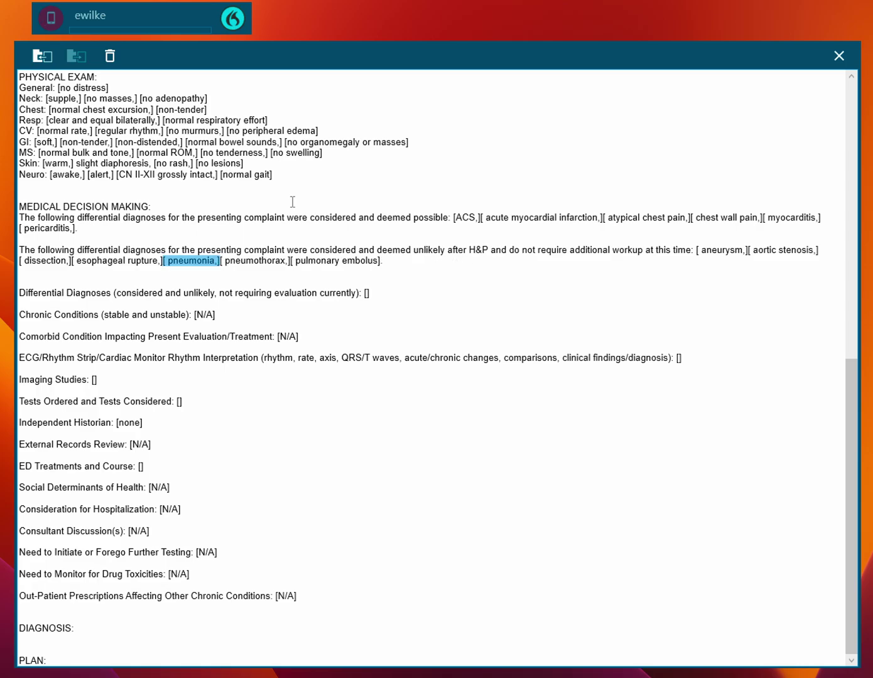
{"action": "key", "text": "Delete"}
{"action": "key", "text": "Tab"}
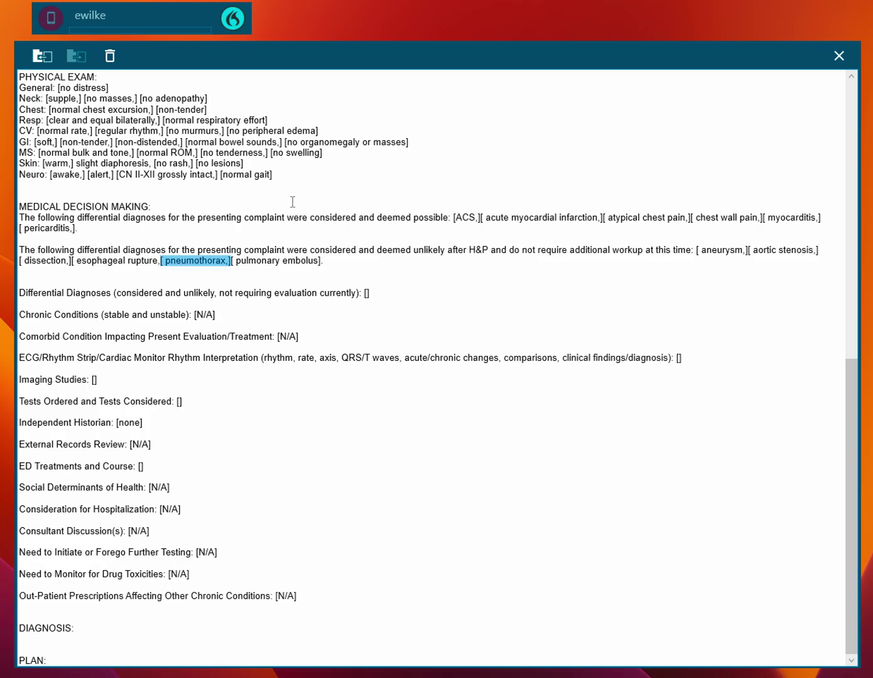
{"action": "key", "text": "Delete"}
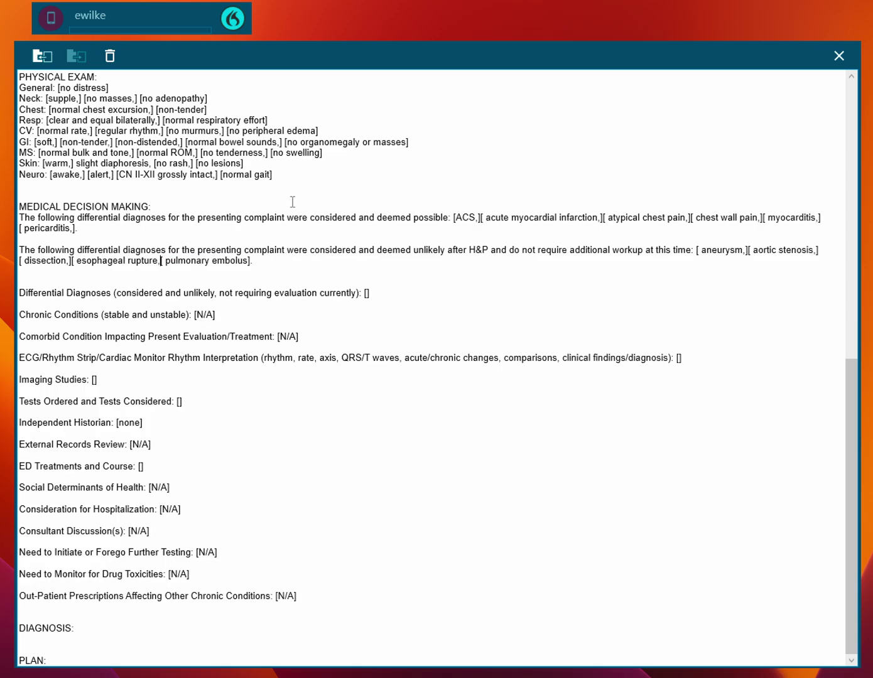
Insert the missing closing bracket after esophageal rupture in the unlikely diagnoses list, keeping pulmonary embolus.
{"action": "key", "text": "Tab"}
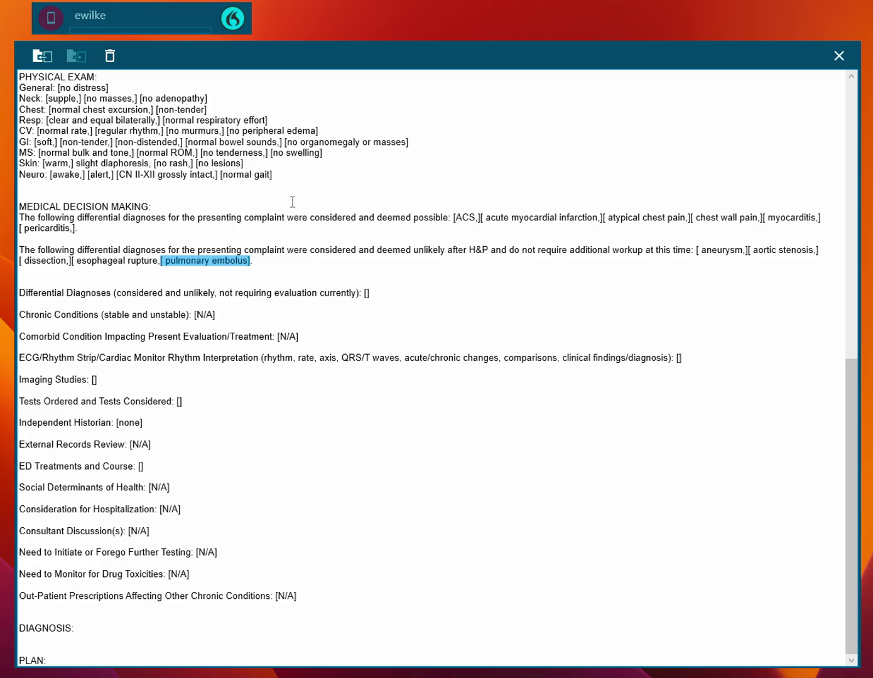
{"action": "key", "text": "Left"}
{"action": "type", "text": "]"}
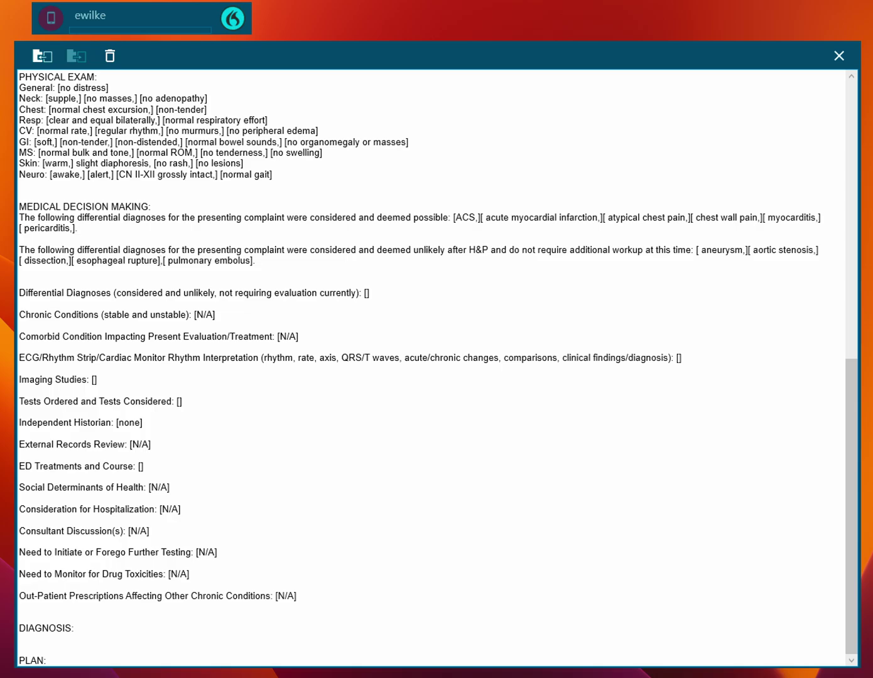
Delete the empty "Differential Diagnoses (considered and unlikely, not requiring evaluation currently)" entry and the extra blank line above Chronic Conditions.
{"action": "left_click_drag", "start_coordinate": [385, 296], "coordinate": [8, 291]}
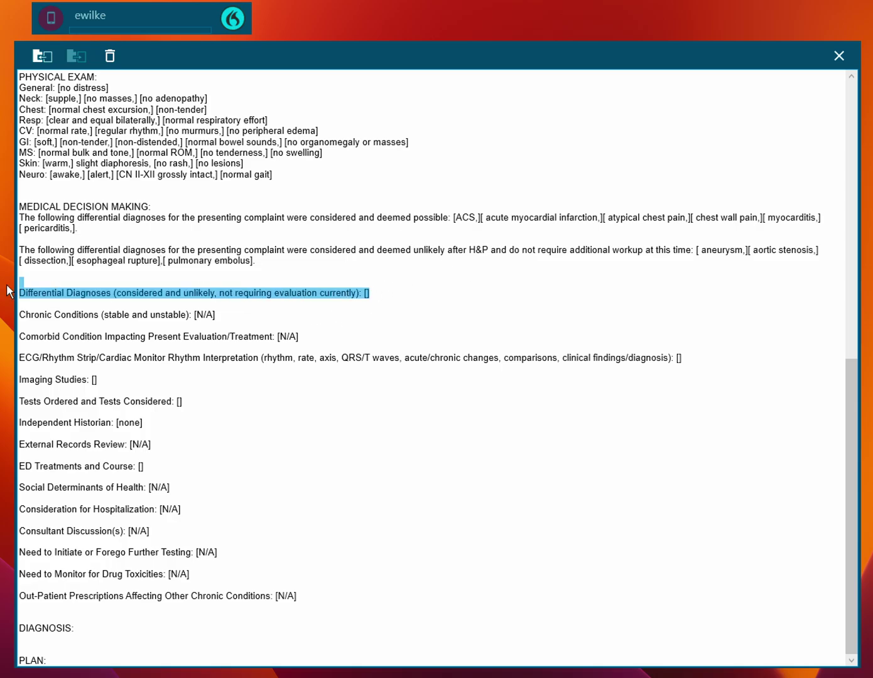
{"action": "key", "text": "BackSpace"}
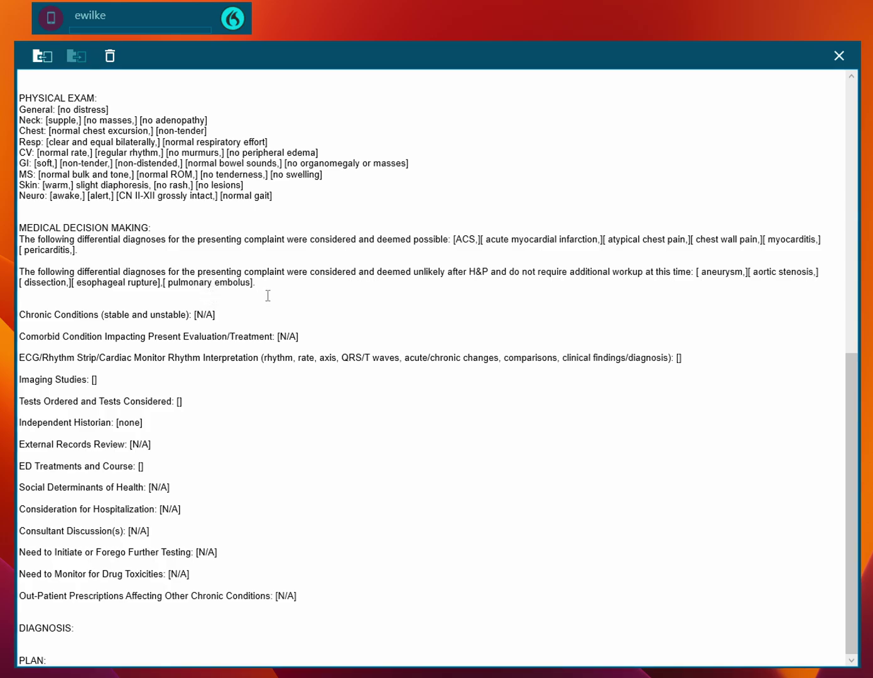
{"action": "key", "text": "BackSpace"}
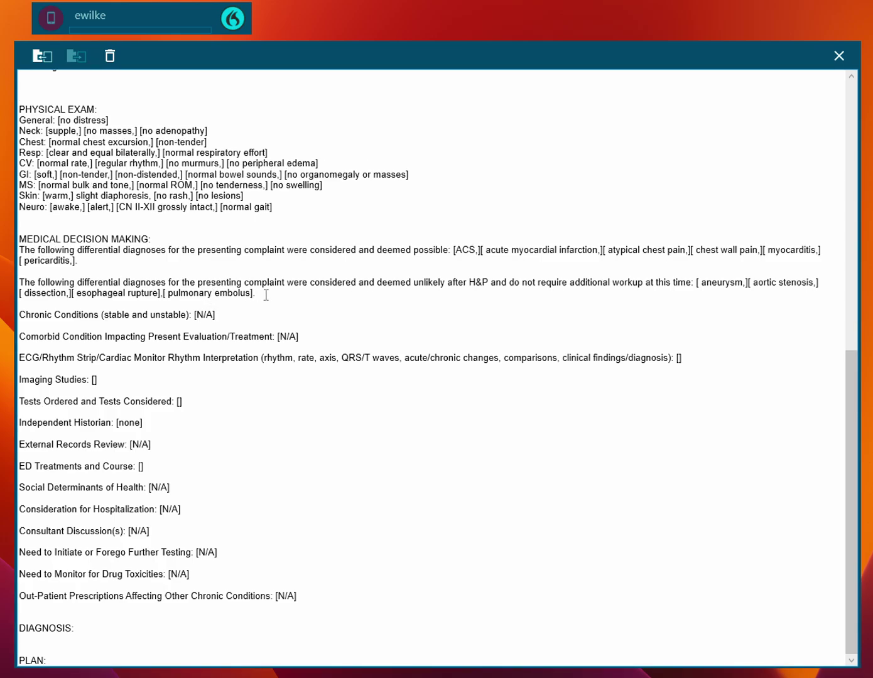
Document hypertension and potential coronary artery disease as unstable chronic conditions, and hypertension as the comorbidity complicating work-up and treatment through increased cardiovascular risk.
{"action": "key", "text": "Tab"}
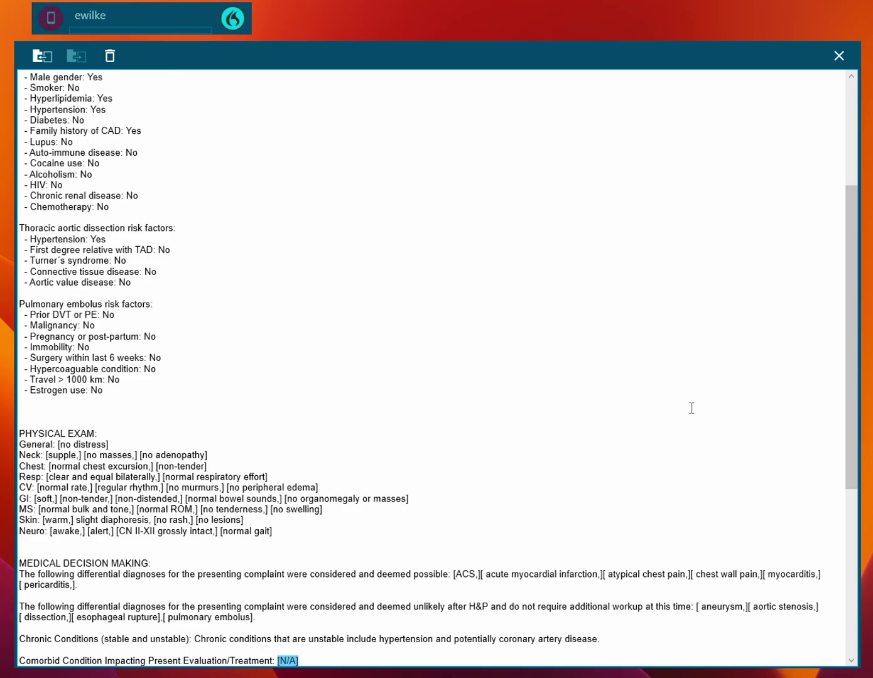
{"action": "scroll", "coordinate": [684, 407], "scroll_direction": "down", "scroll_amount": 5}
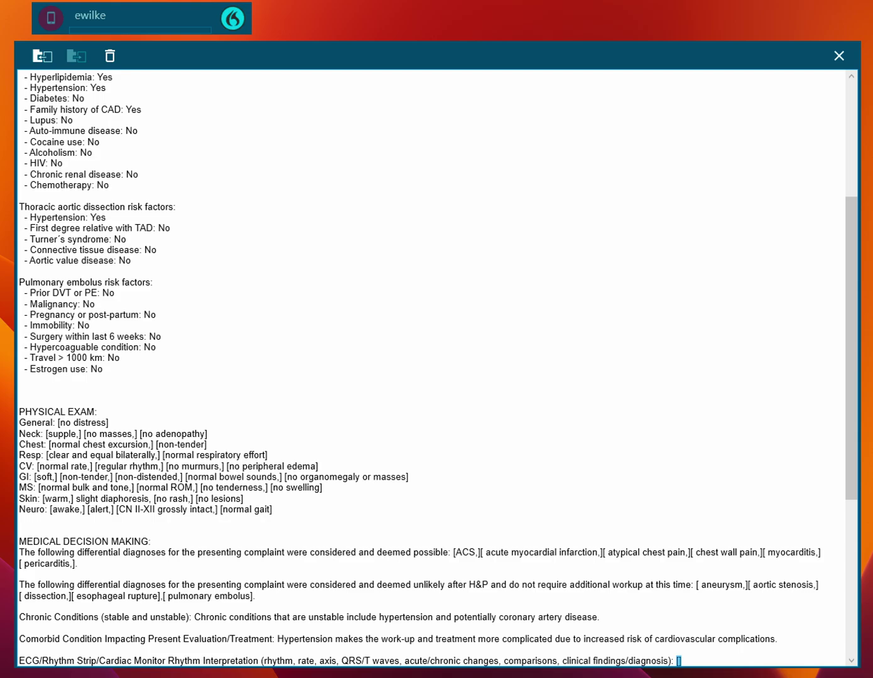
Dictate the ECG interpretation (normal sinus, rate 82), chest x-ray, CBC, CMP and troponin results, external records review, and ED course with a Heart score of 7.
{"action": "scroll", "coordinate": [813, 411], "scroll_direction": "down", "scroll_amount": 9}
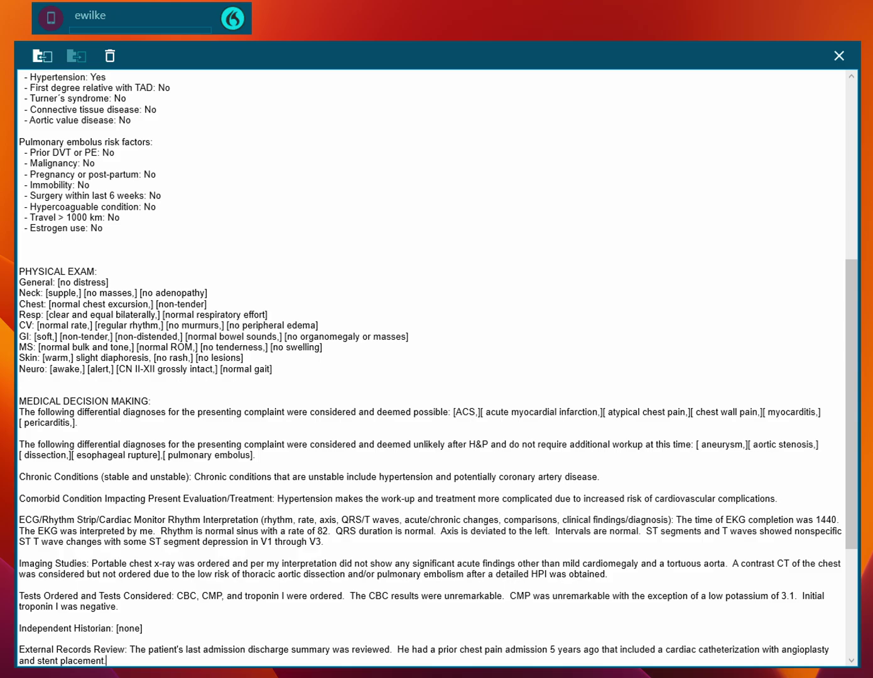
{"action": "key", "text": "Tab"}
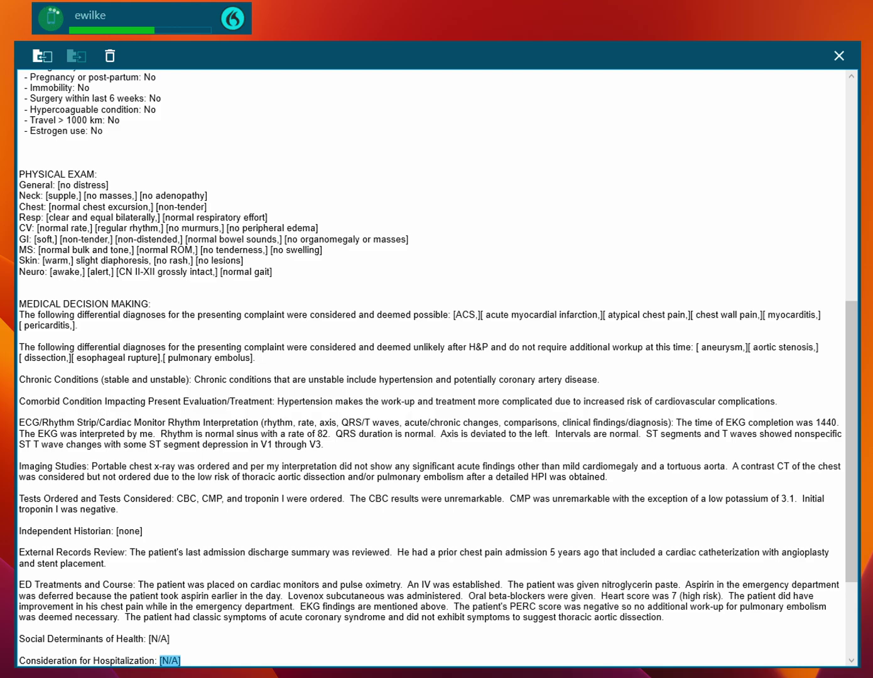
State that unstable angina requires hospitalization, and document the cardiologist and hospitalist discussions with the need for additional cardiac interventions.
{"action": "type", "text": "Due to my current working diagnosis of unstable angina, the patient will require hospitalization."}
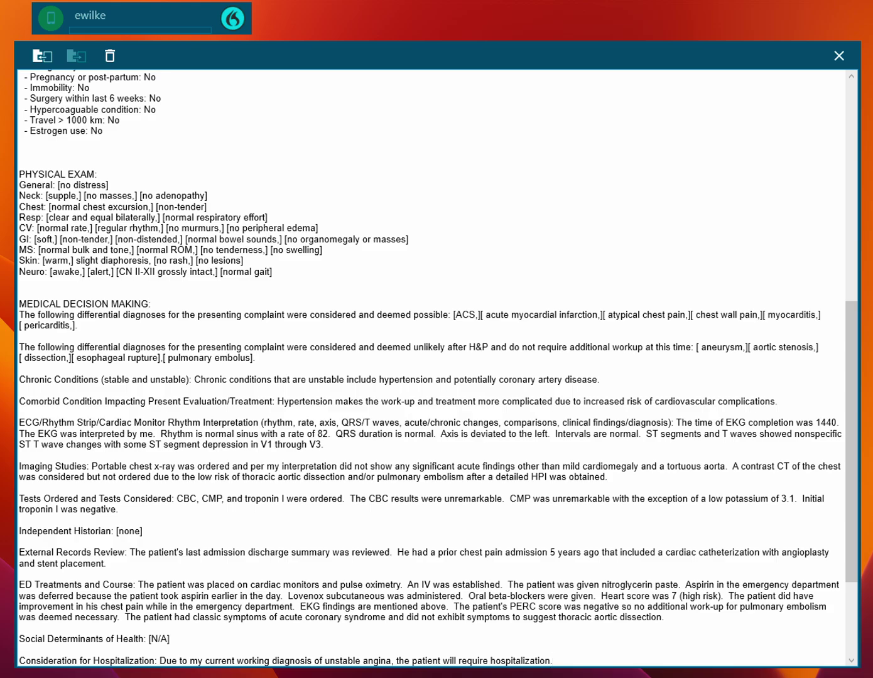
{"action": "key", "text": "Tab"}
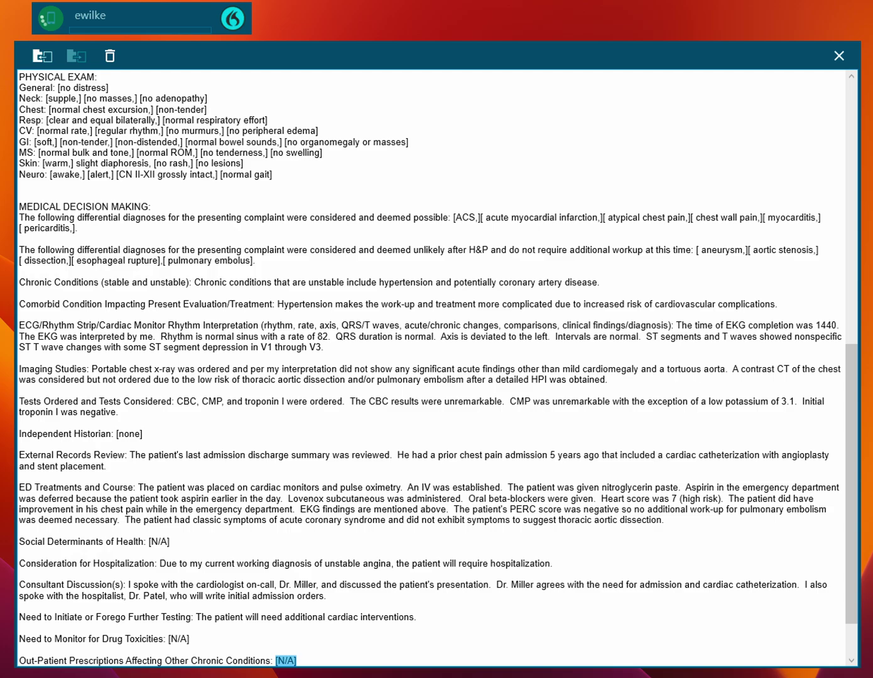
List acute coronary syndrome with unstable angina, unstable hypertension and hypercholesterolemia as diagnoses, and plan admission for continued antiplatelet therapy and planned cardiac catheterization.
{"action": "scroll", "coordinate": [565, 350], "scroll_direction": "down", "scroll_amount": 2}
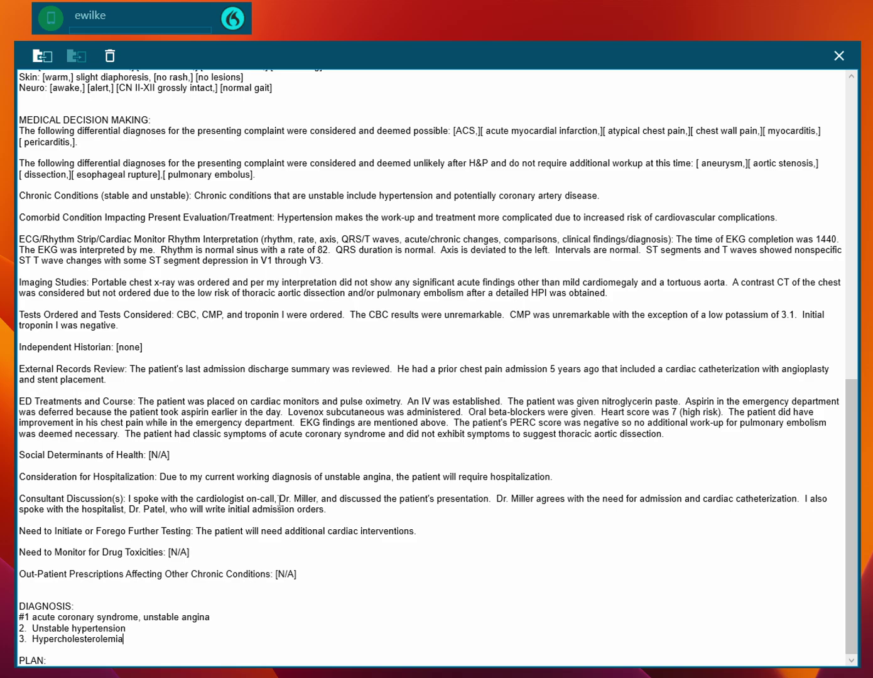
{"action": "left_click", "coordinate": [76, 661]}
{"action": "key", "text": "Return"}
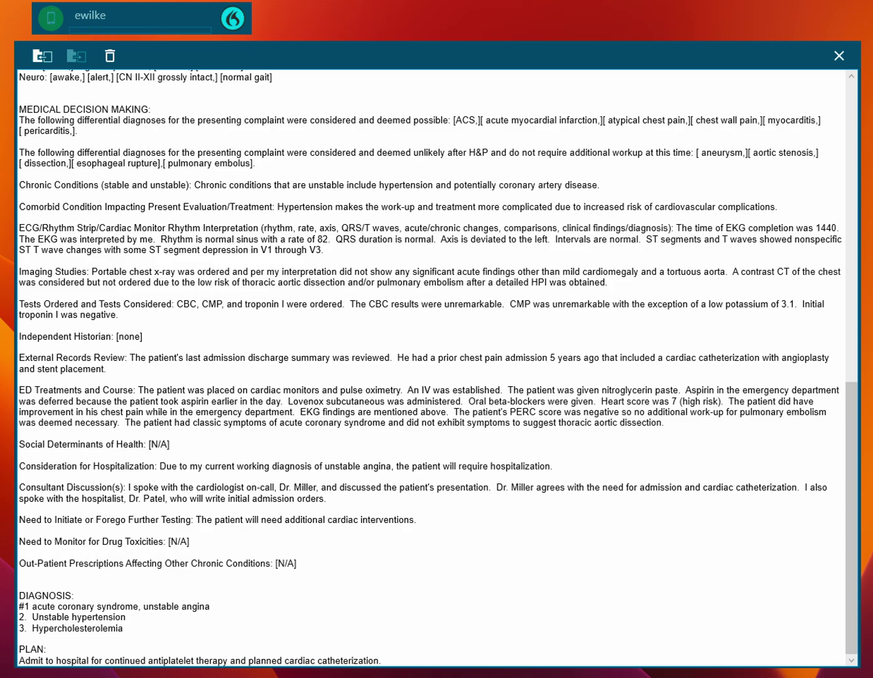
Format the first diagnosis number as "1.", accept the bracketed template defaults throughout the note, and review it.
{"action": "left_click", "coordinate": [21, 606]}
{"action": "key", "text": "Delete"}
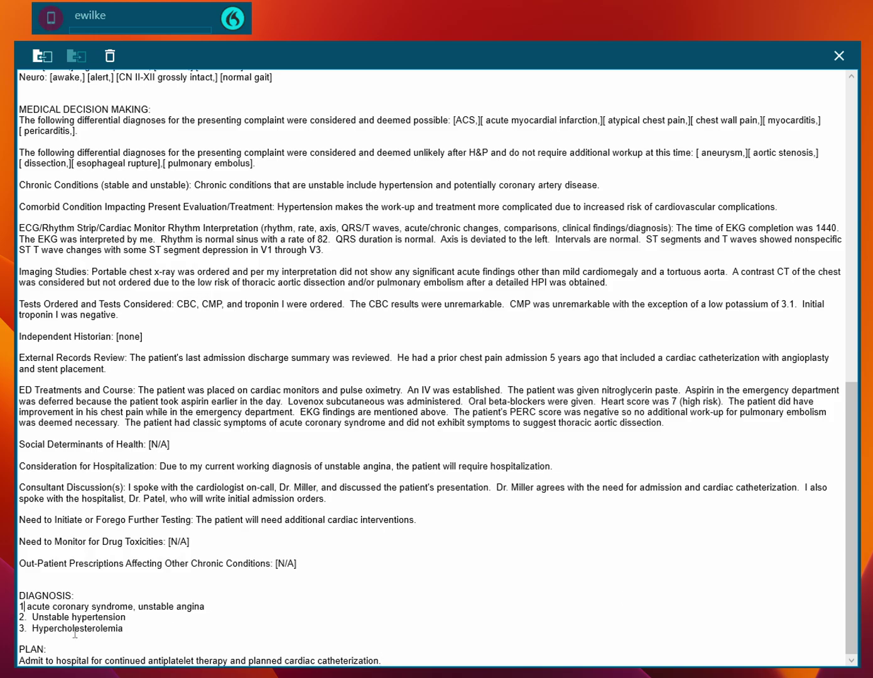
{"action": "type", "text": "."}
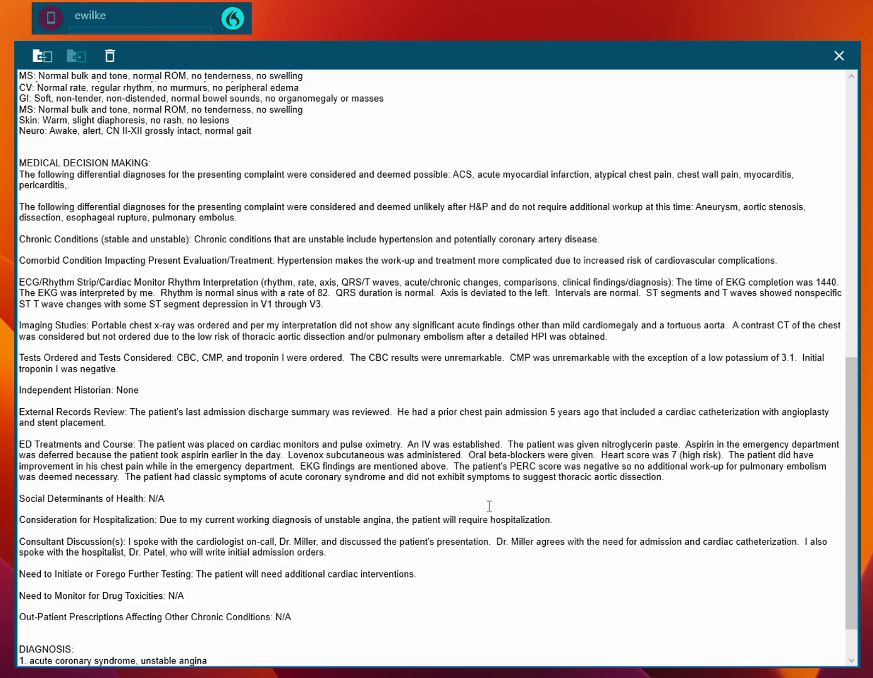
{"action": "scroll", "coordinate": [489, 506], "scroll_direction": "up", "scroll_amount": 20}
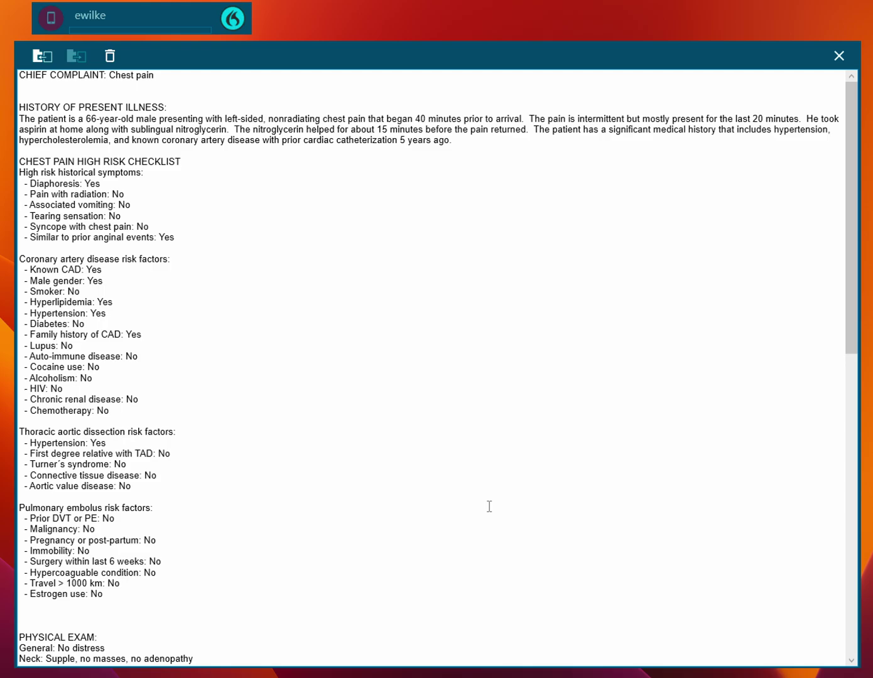
{"action": "scroll", "coordinate": [489, 505], "scroll_direction": "down", "scroll_amount": 10}
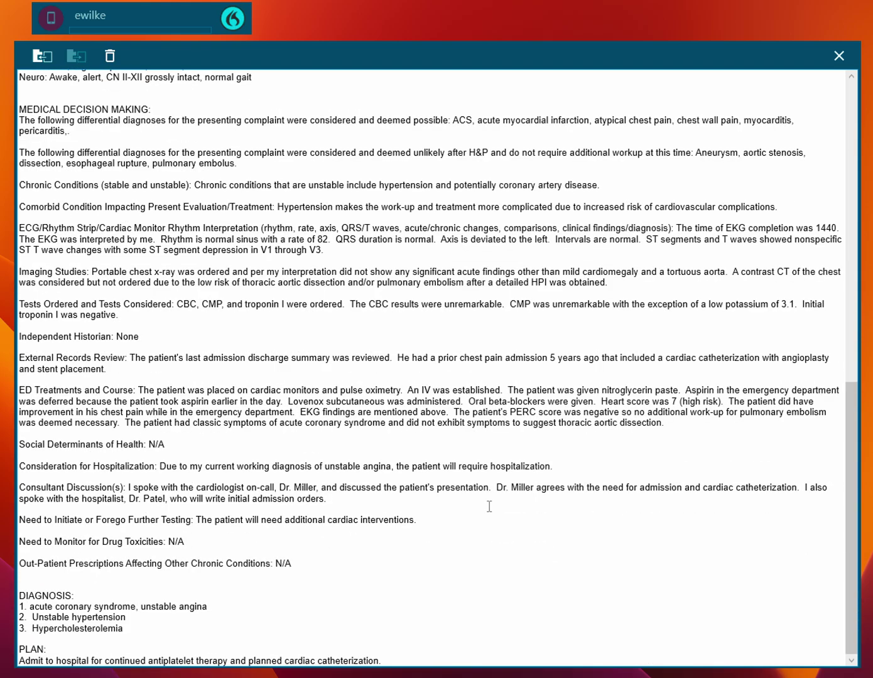